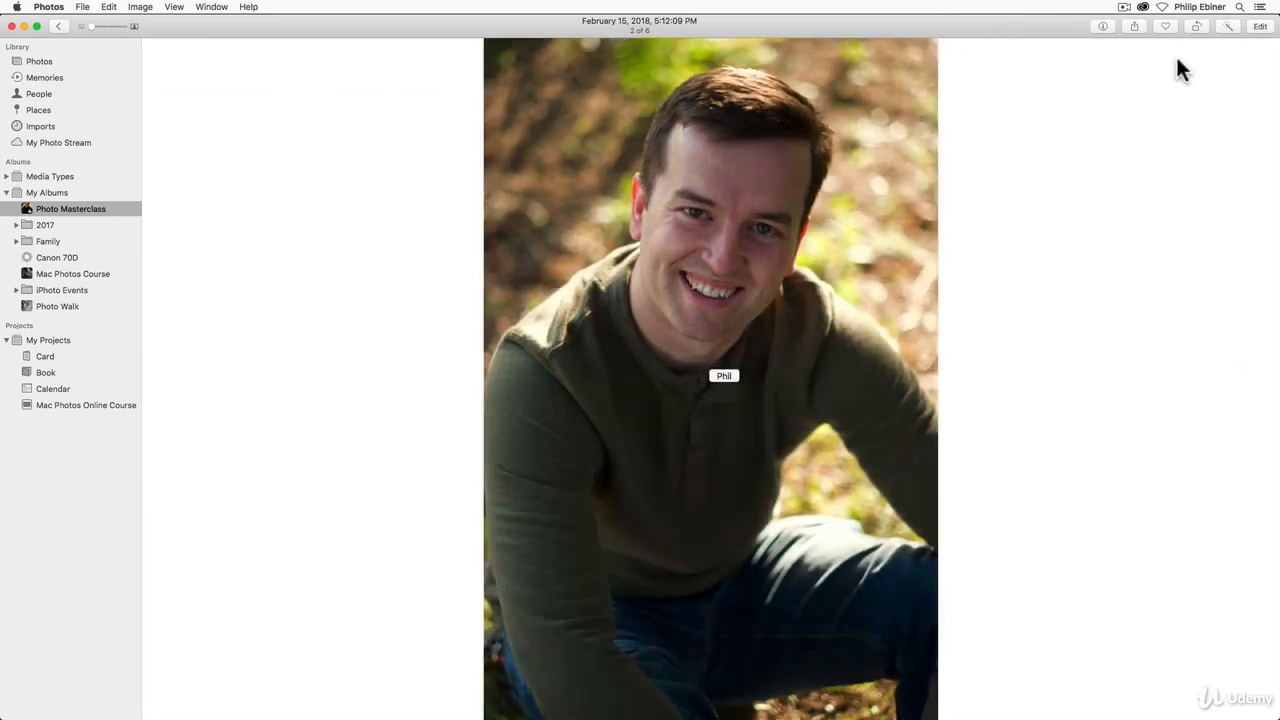
Step: Open the portrait for editing and revert it to its original, unedited state
click(1259, 26)
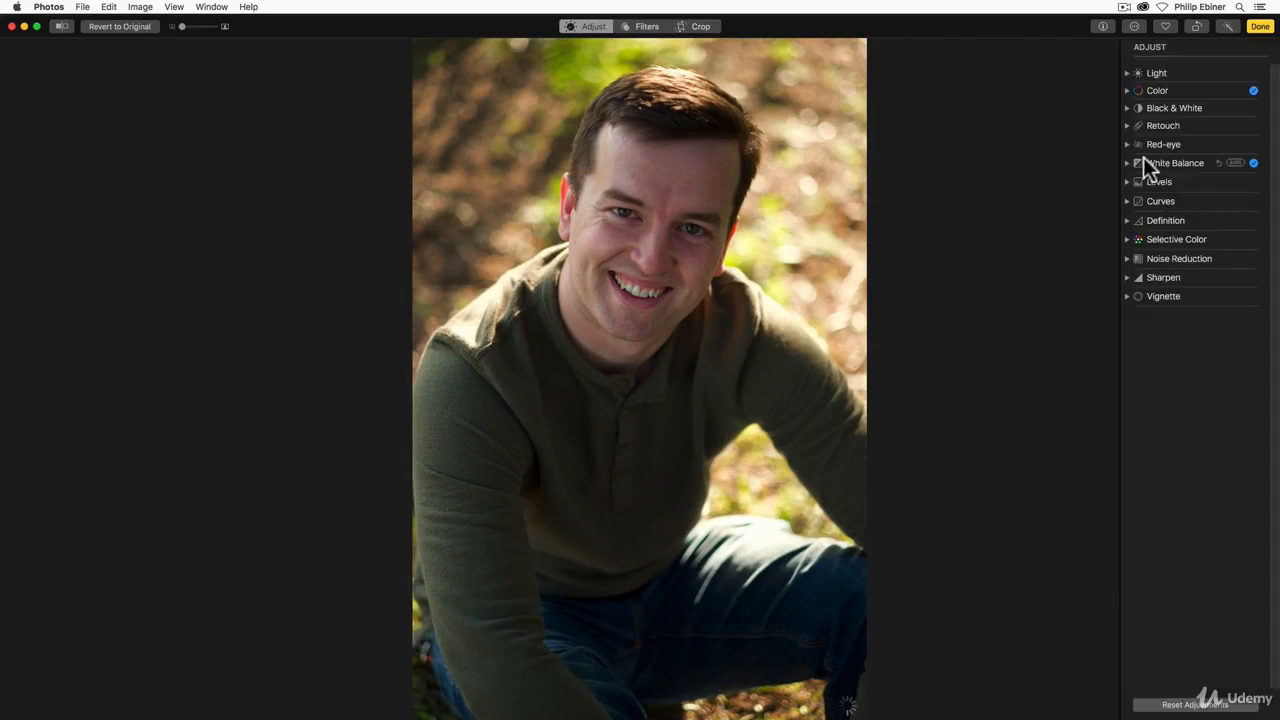
click(119, 26)
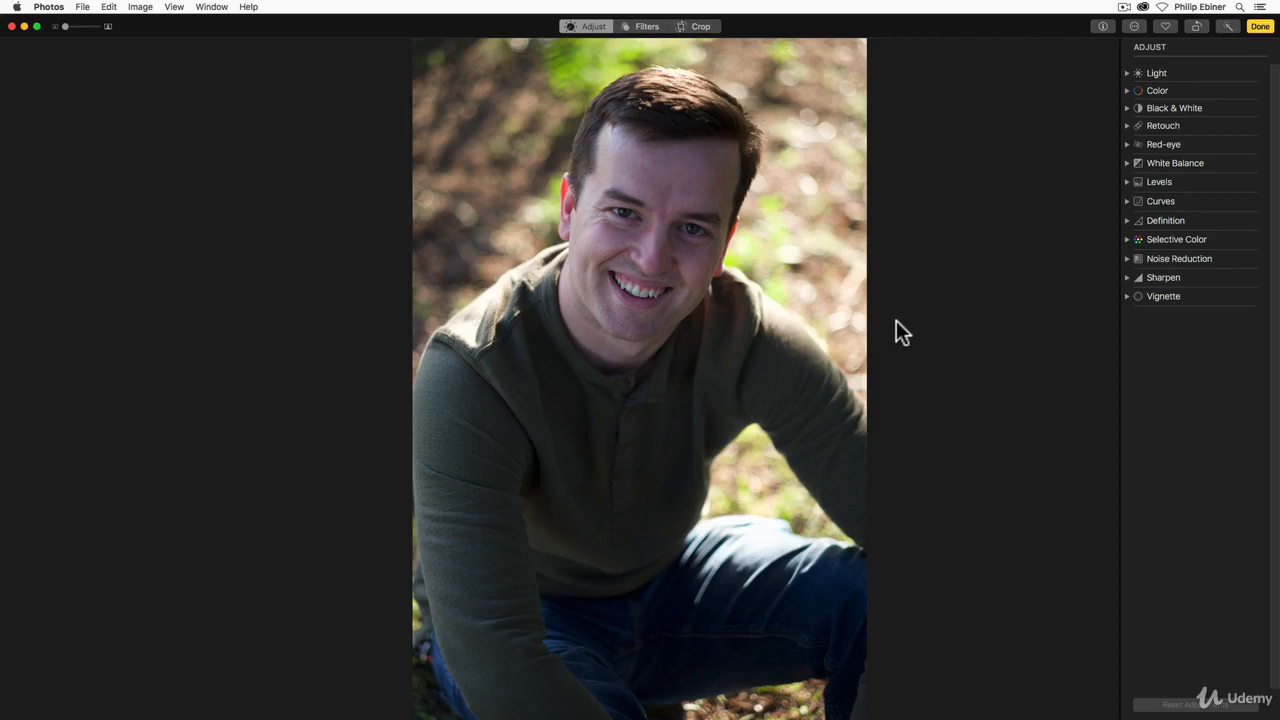
Step: Crop the portrait tighter around the face and upper body, using the Original aspect ratio
click(702, 27)
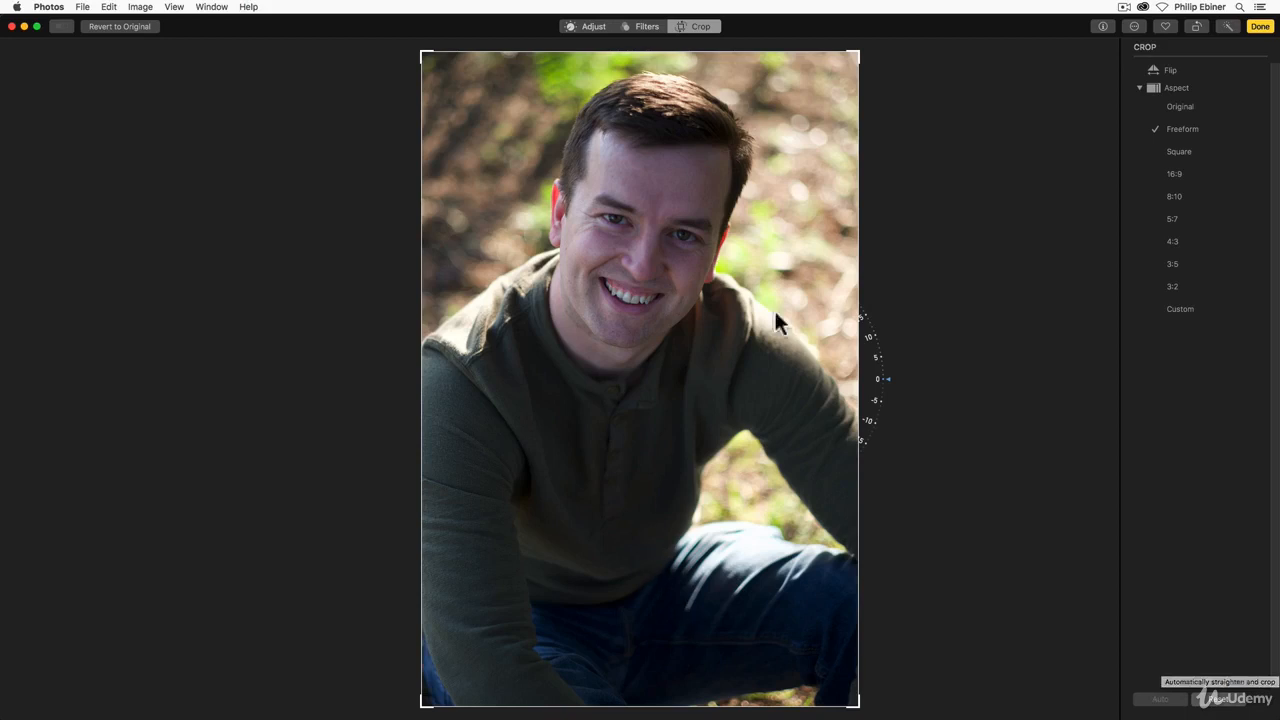
click(1178, 103)
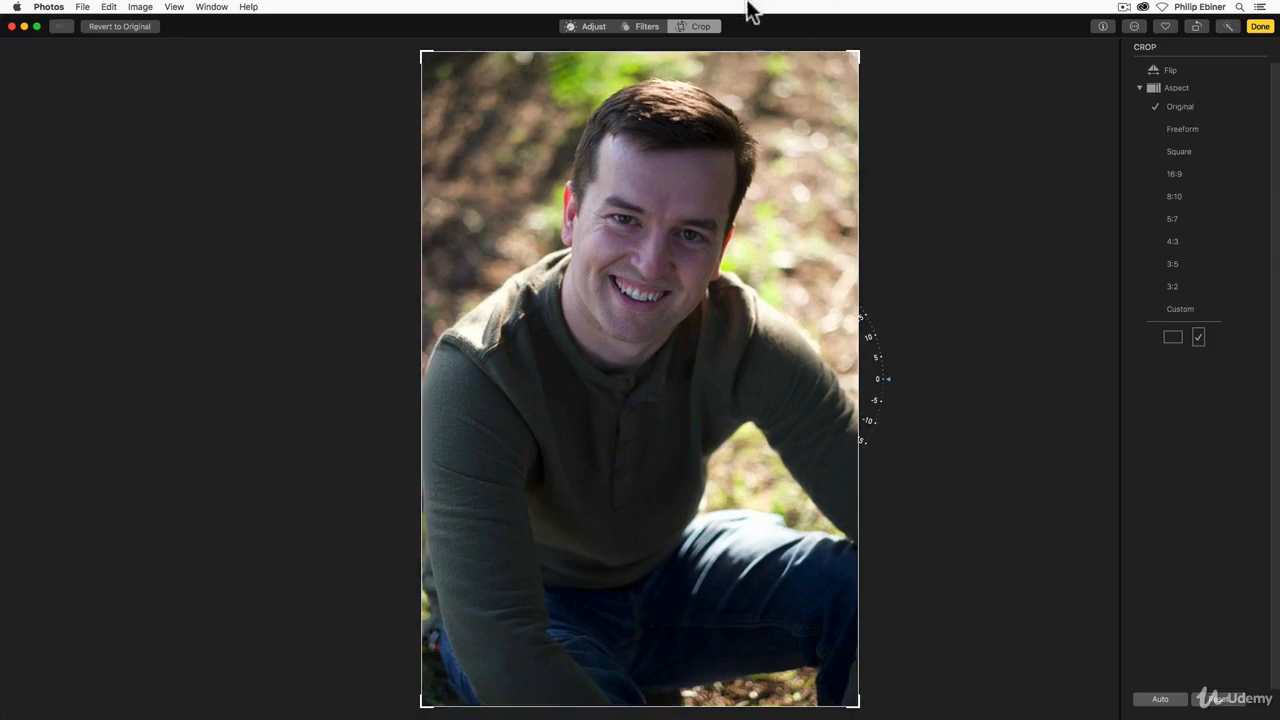
drag(855, 52, 824, 98)
drag(646, 286, 643, 354)
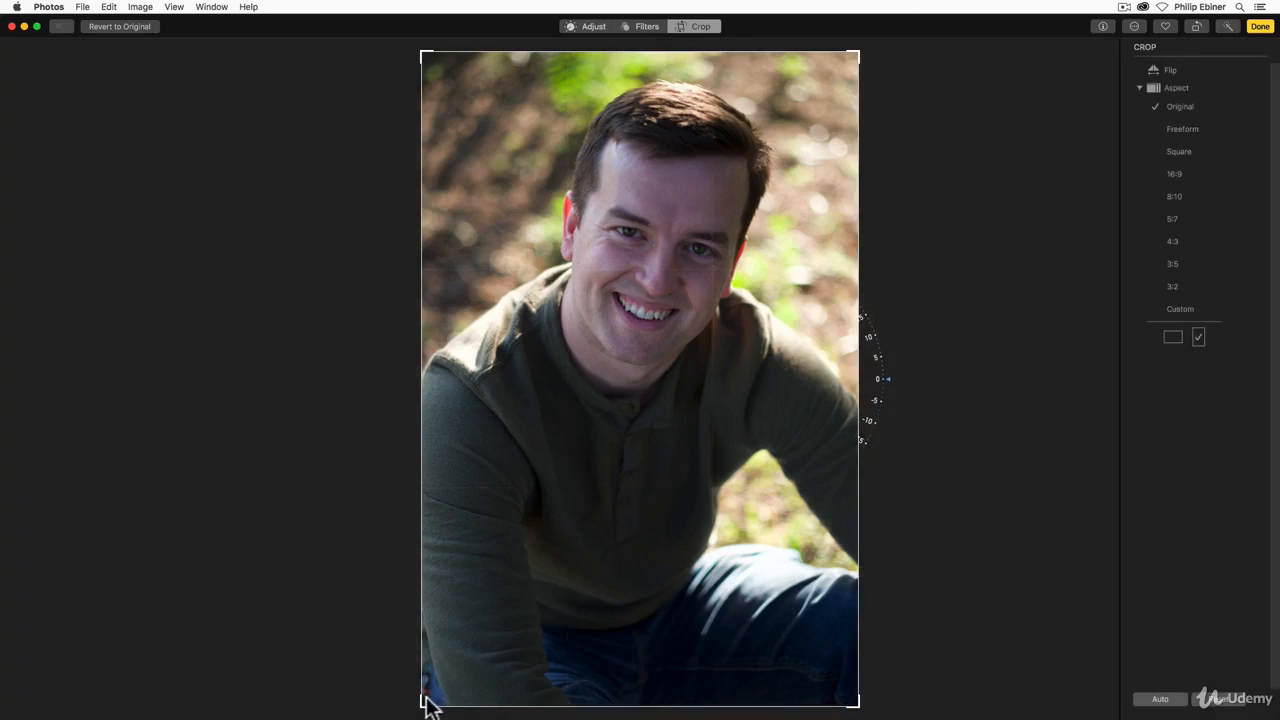
drag(425, 703, 502, 586)
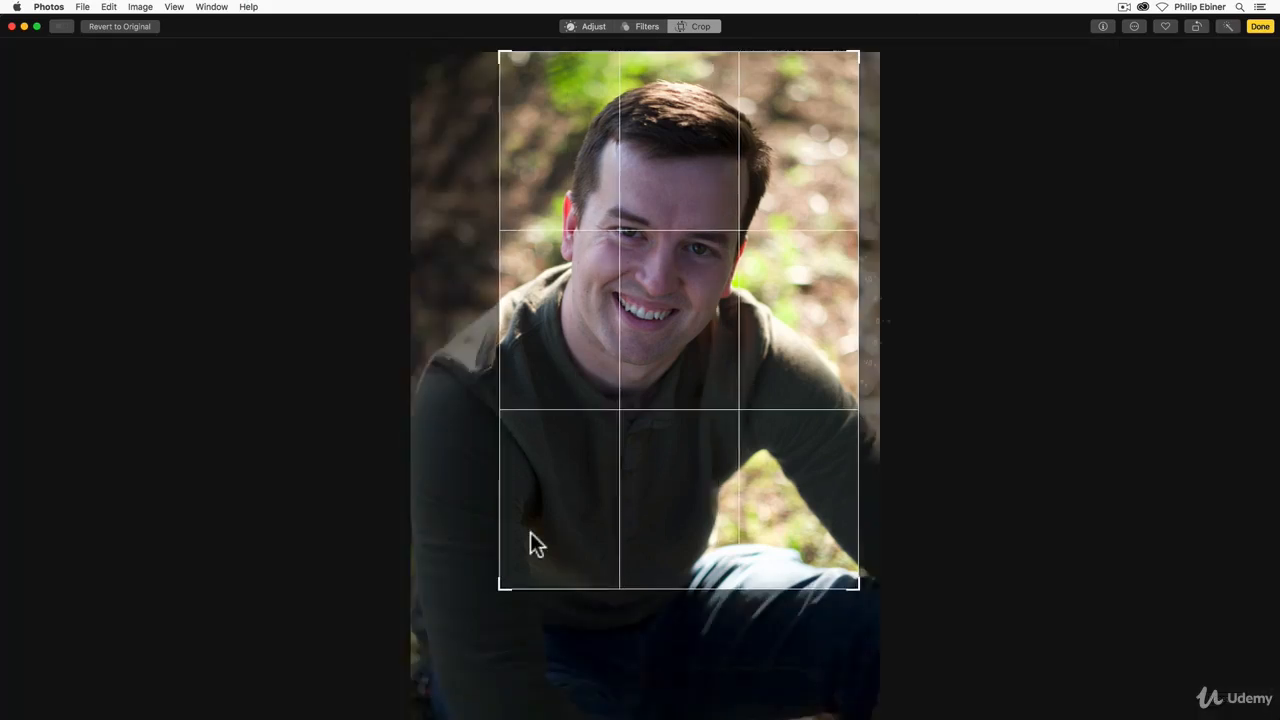
drag(711, 249, 754, 269)
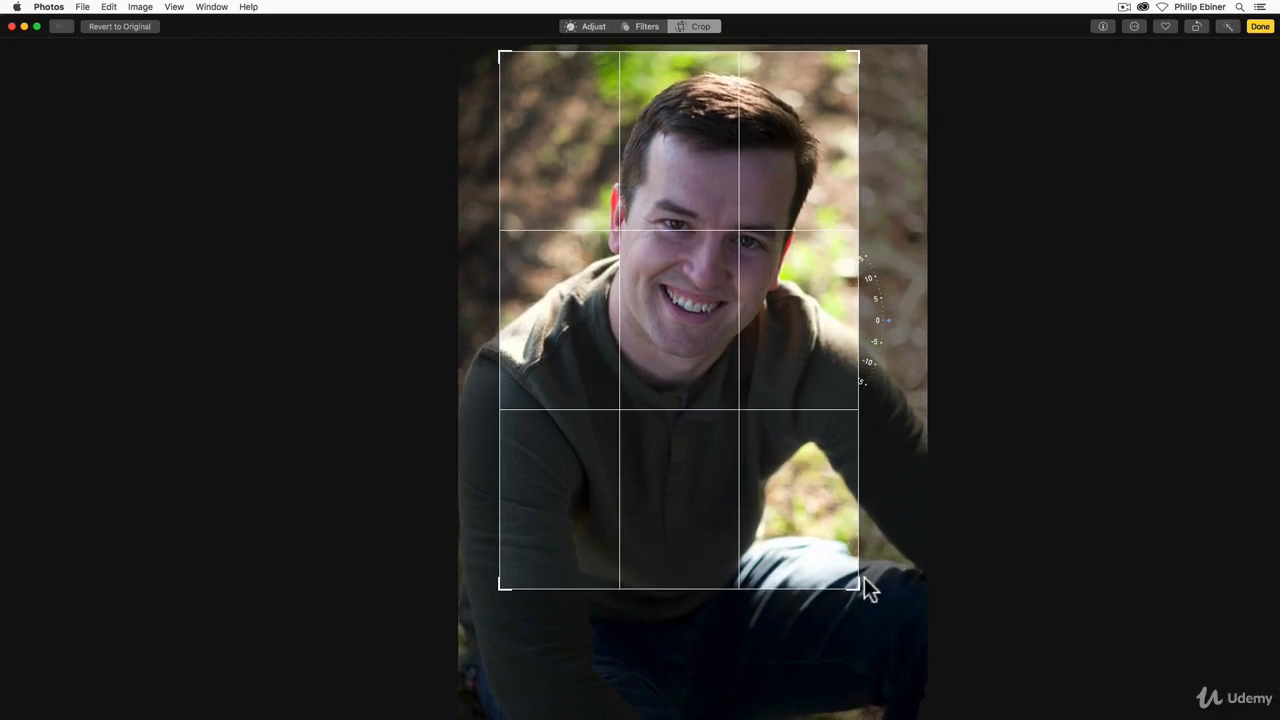
drag(864, 577, 893, 636)
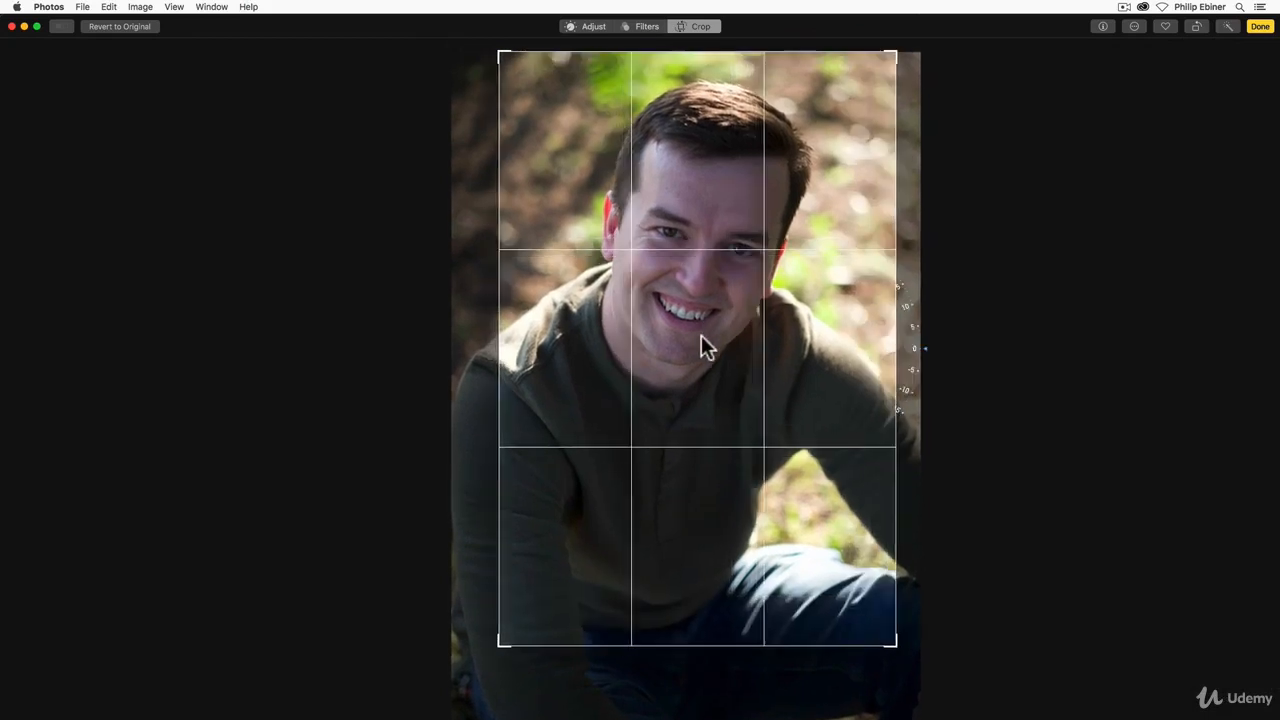
mouse_move(701, 335)
mouse_down()
mouse_move(718, 347)
mouse_move(703, 320)
mouse_up()
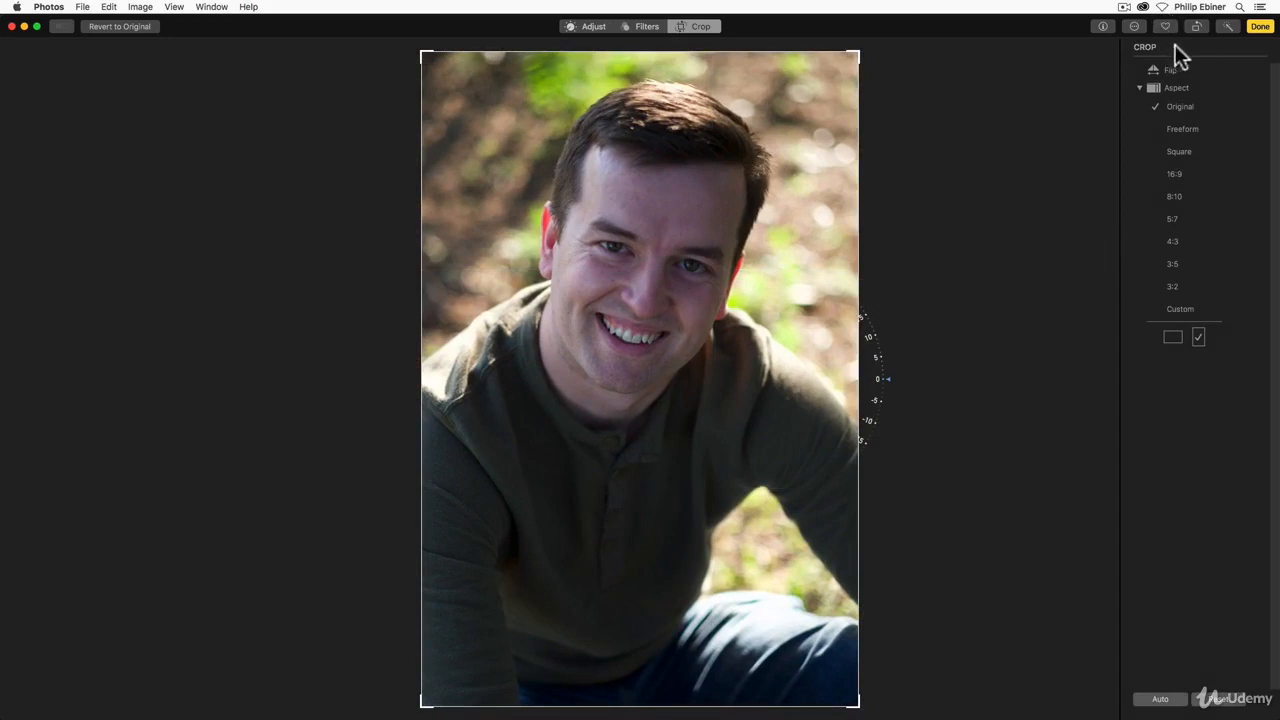
Step: Correct the white balance in Skin Tone mode by sampling the skin of the forehead just above the eyes
click(588, 27)
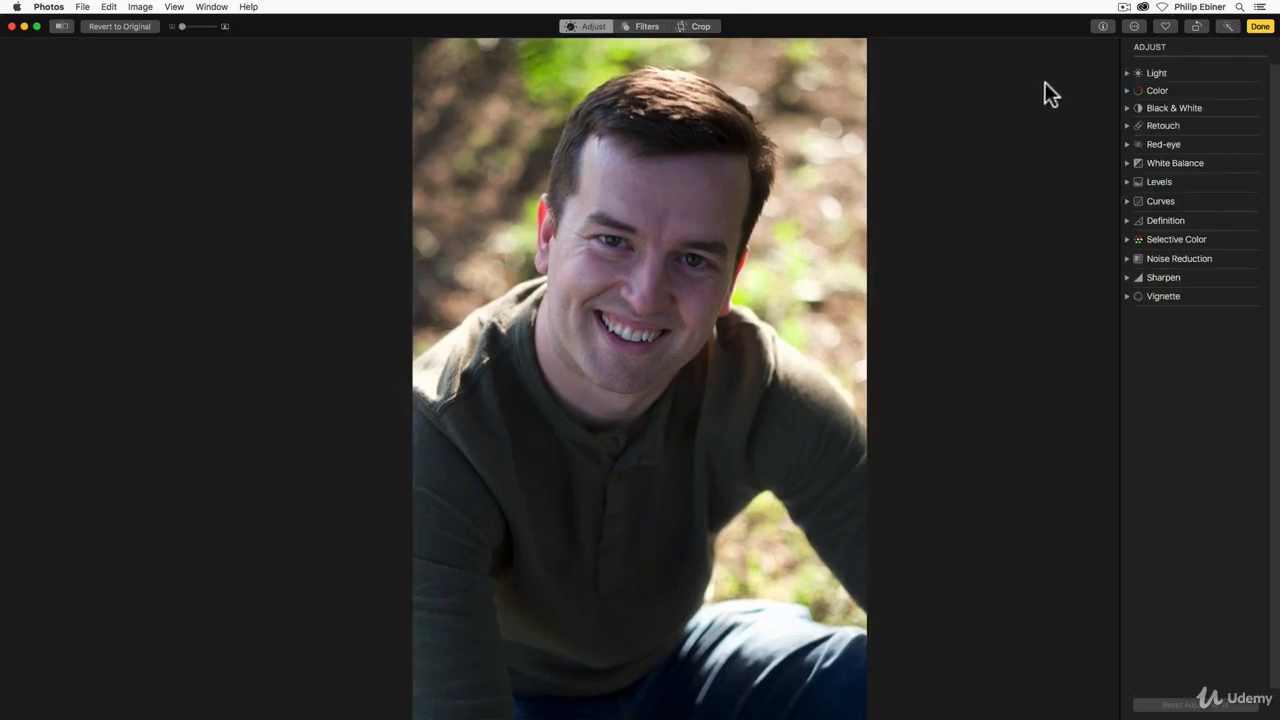
click(1127, 163)
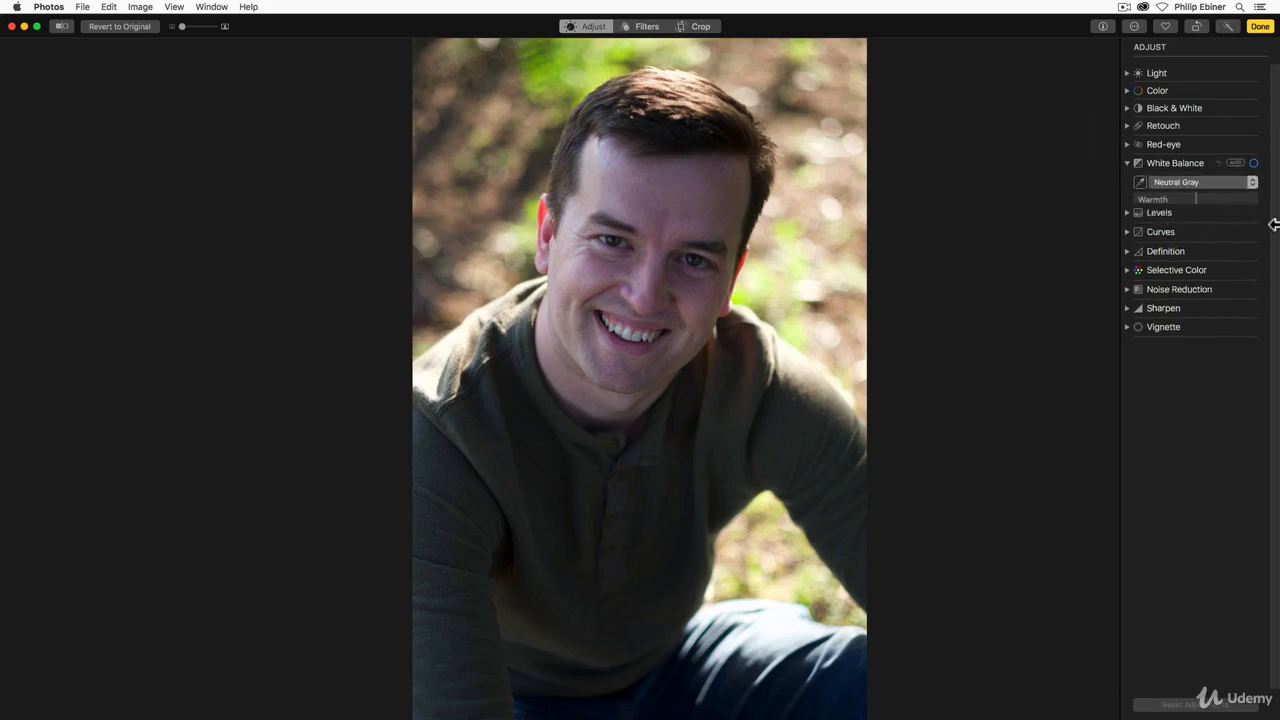
click(1165, 181)
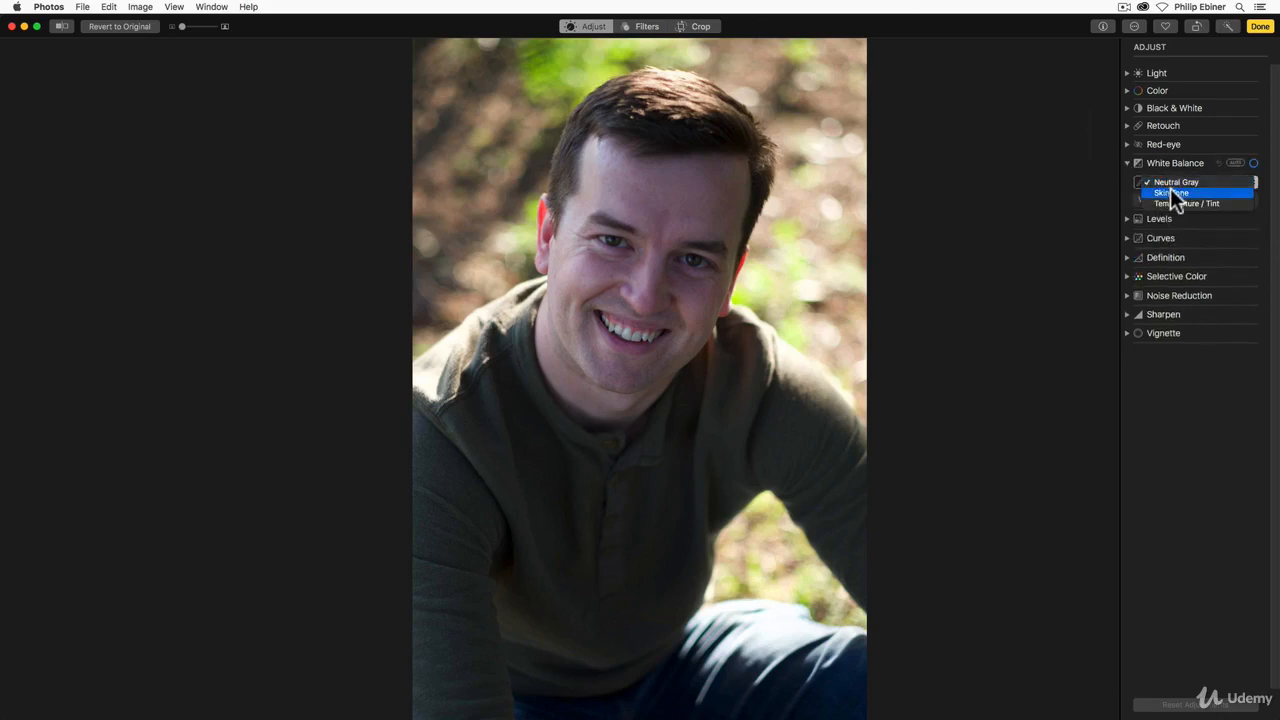
click(1170, 190)
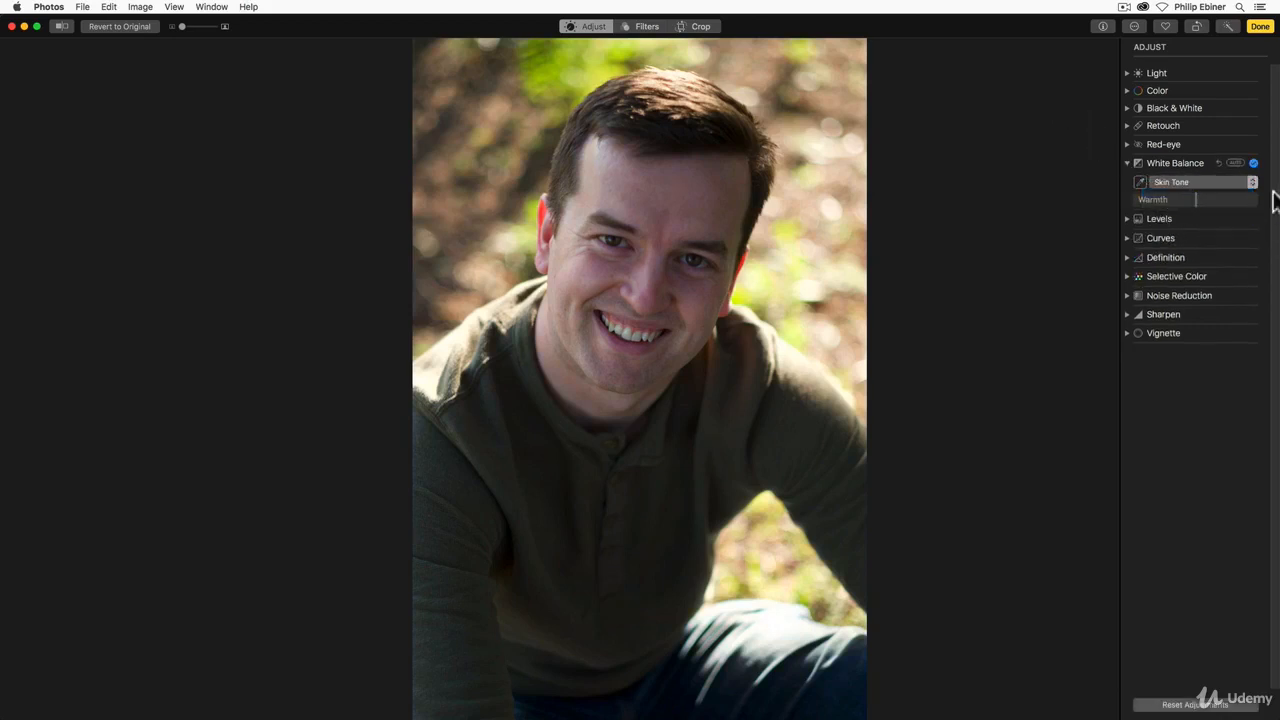
click(1141, 181)
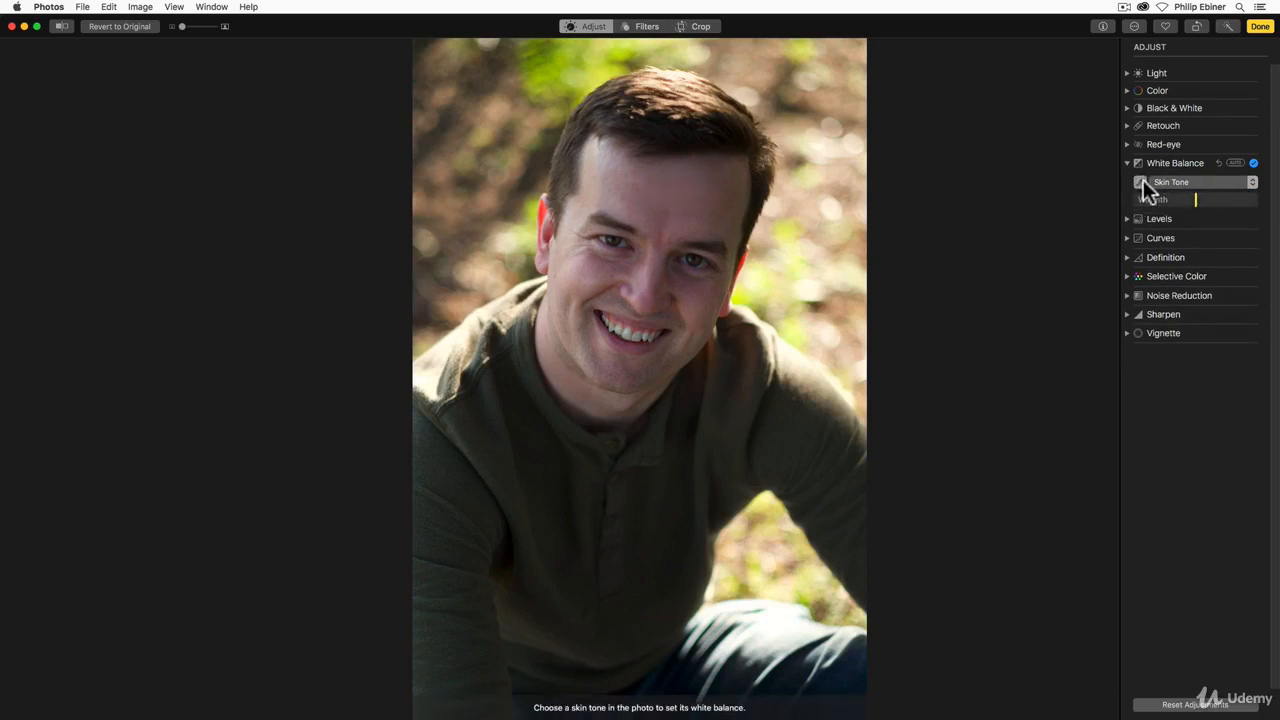
click(670, 242)
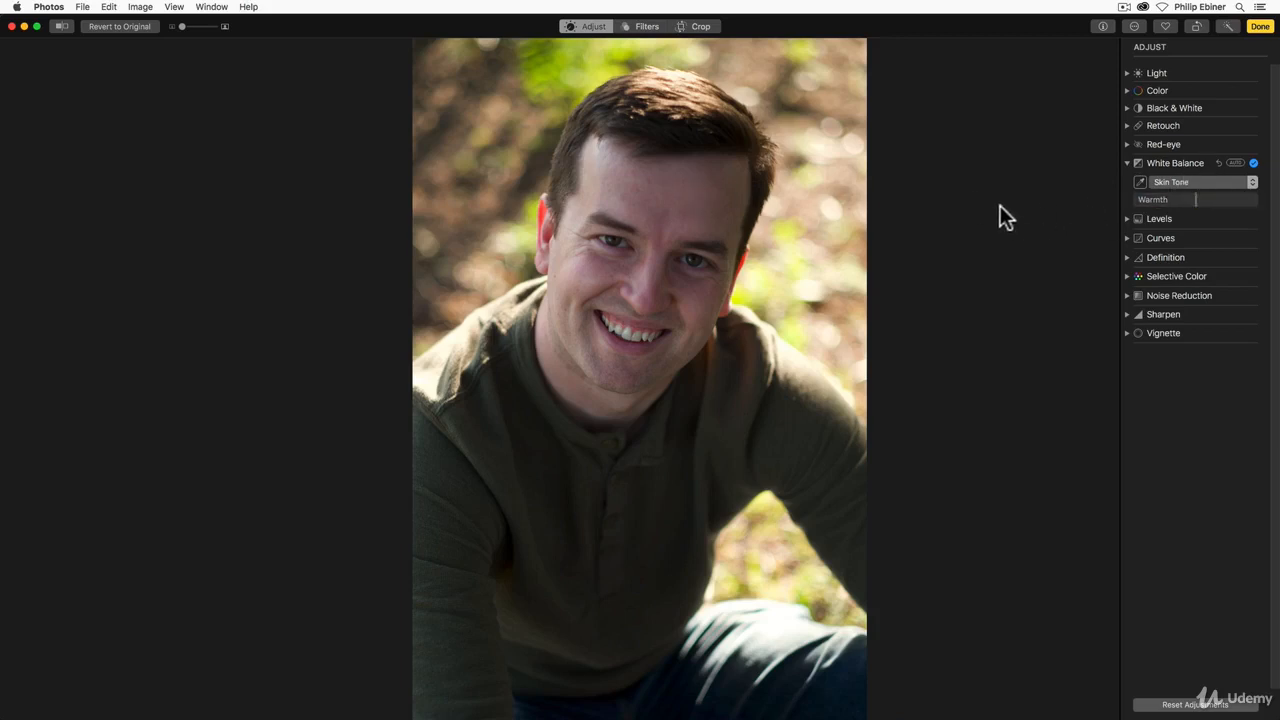
click(1126, 161)
click(1126, 144)
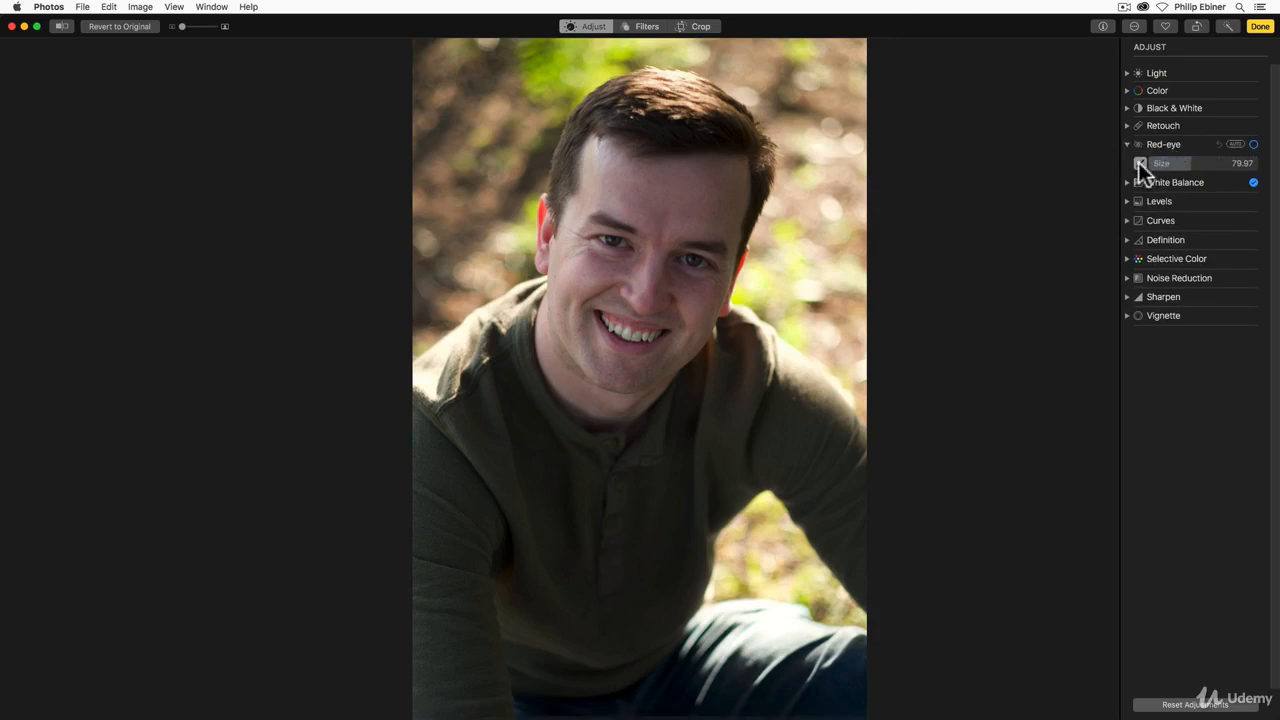
click(1140, 163)
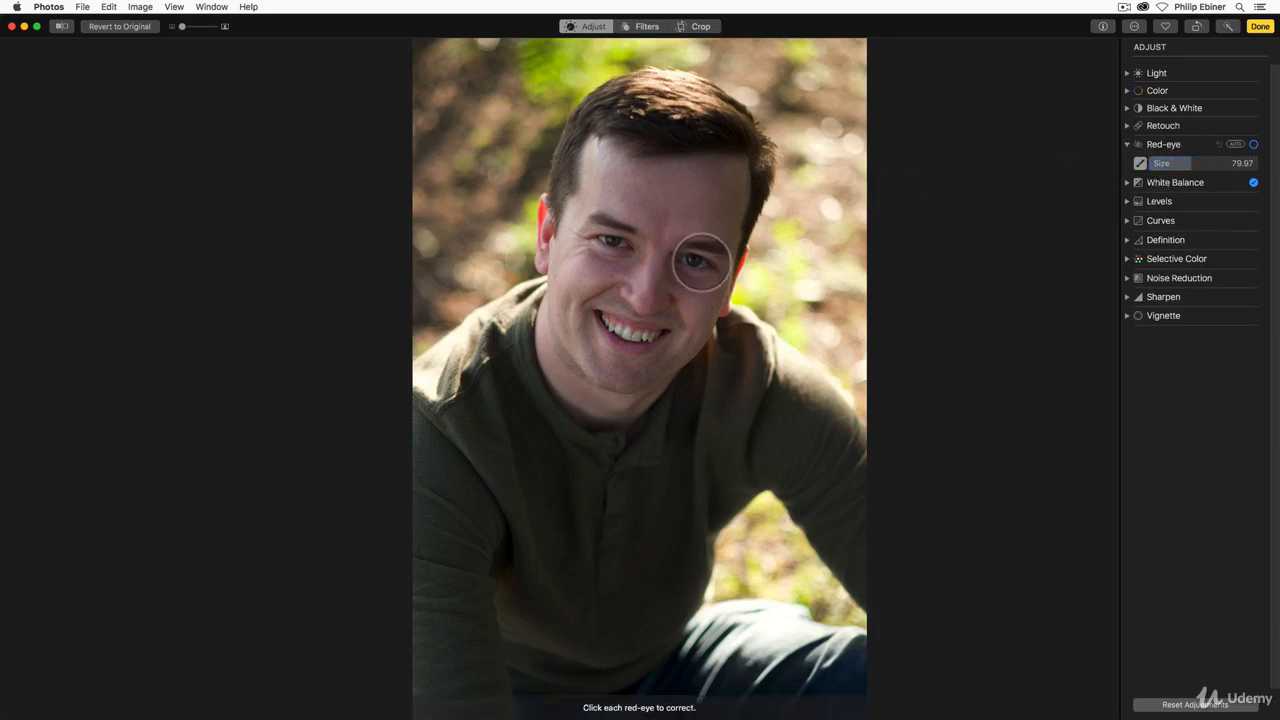
click(1127, 143)
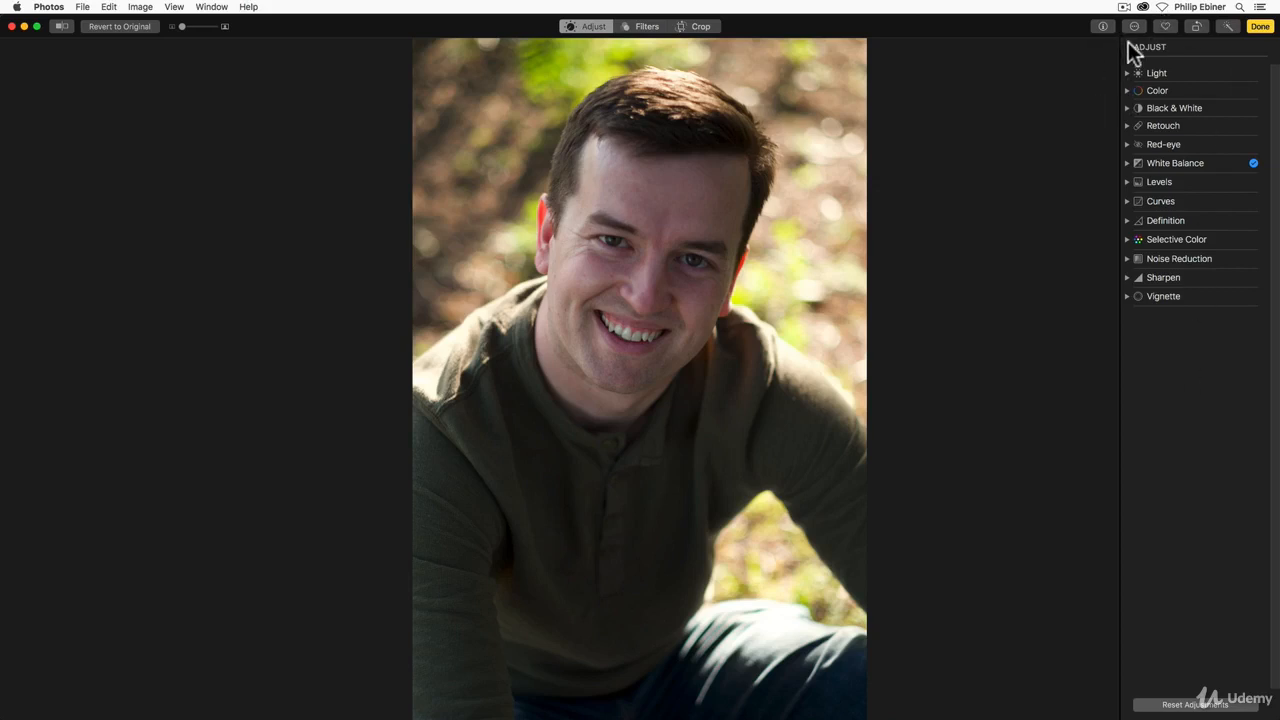
Step: Raise Shadows in the Light adjustments to about 0.48
click(1127, 73)
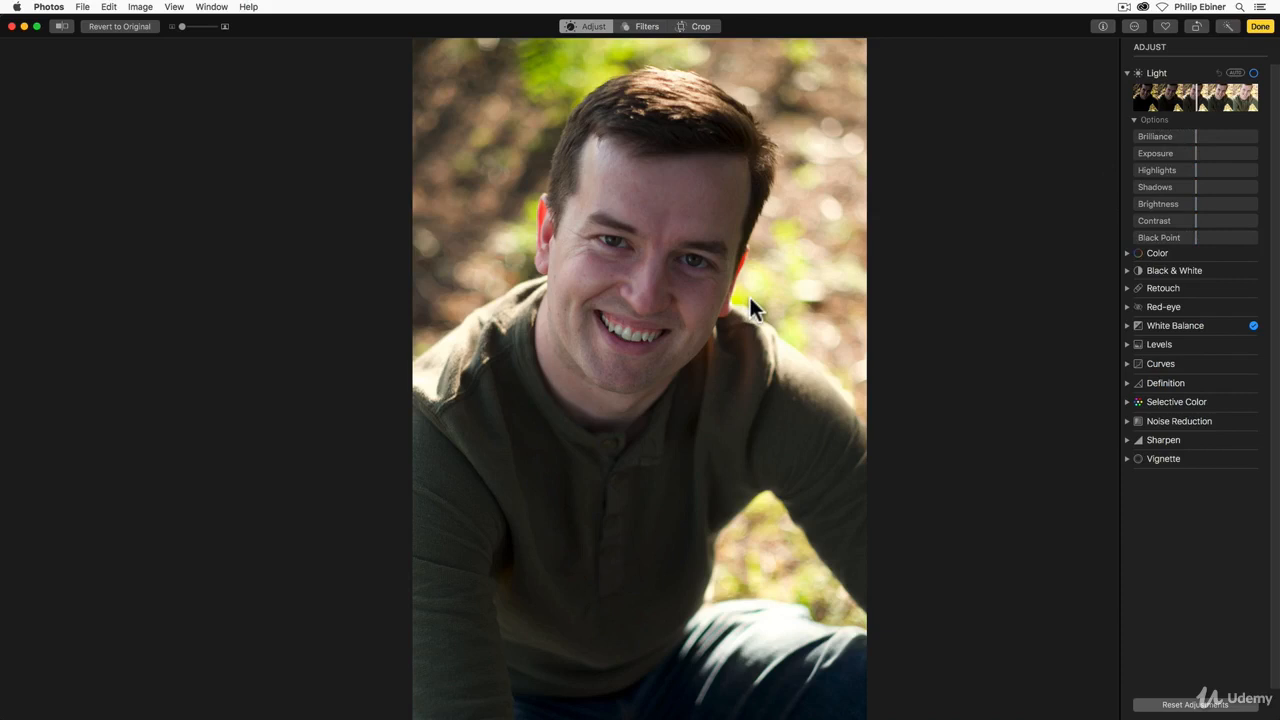
click(1198, 186)
mouse_move(1198, 186)
mouse_down()
mouse_move(1234, 190)
mouse_move(1223, 190)
mouse_up()
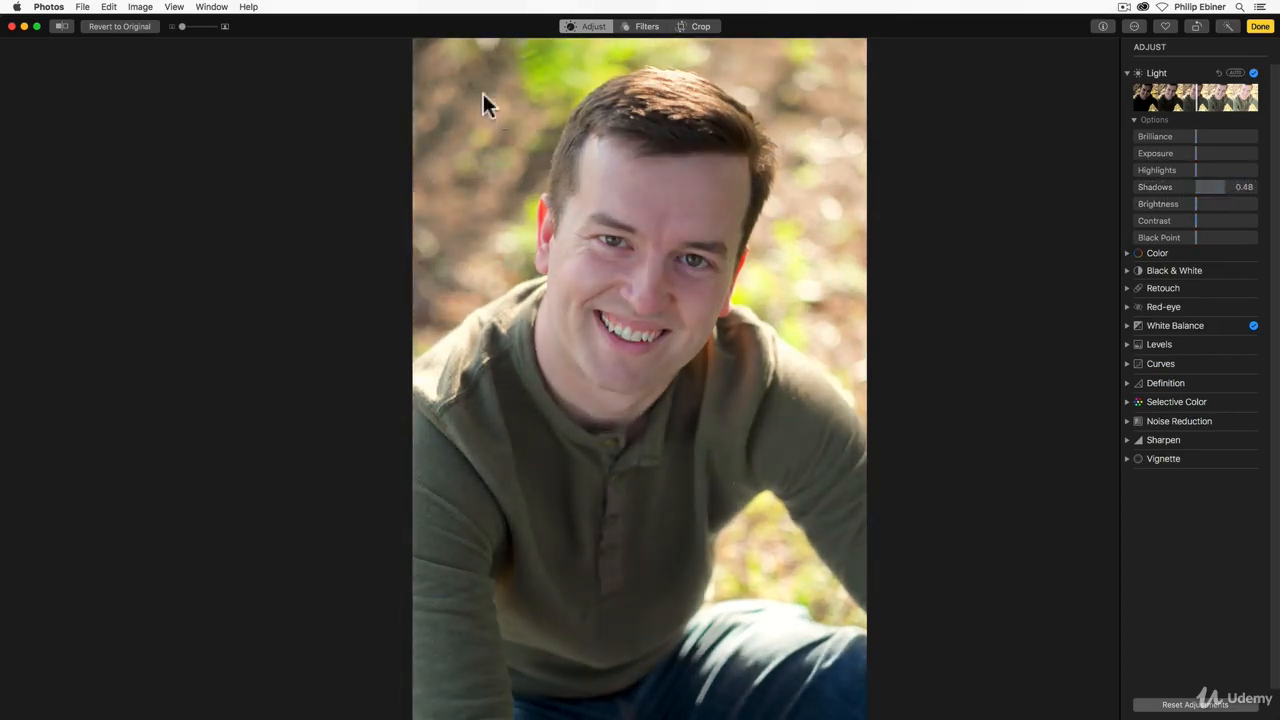
Step: Try different Brightness values, including a darker -0.28, and reset Brightness to its default
drag(1195, 203, 1220, 184)
double_click(1188, 204)
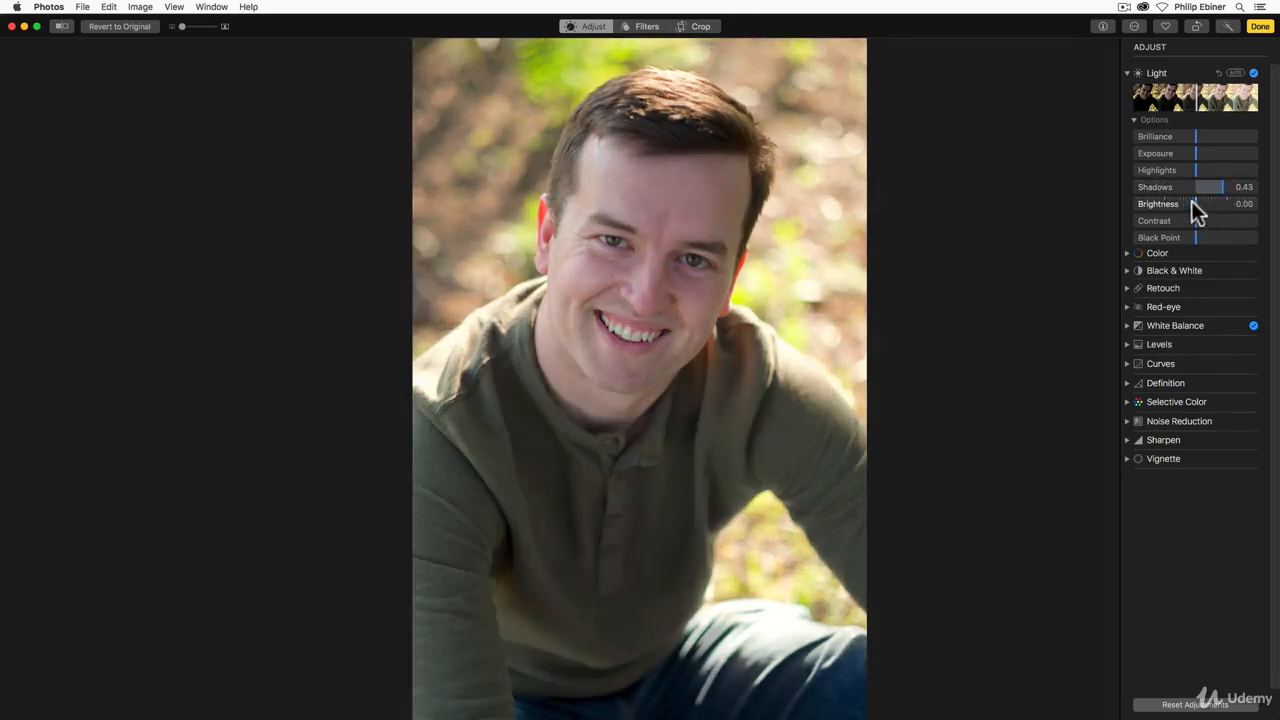
drag(1190, 206, 1177, 203)
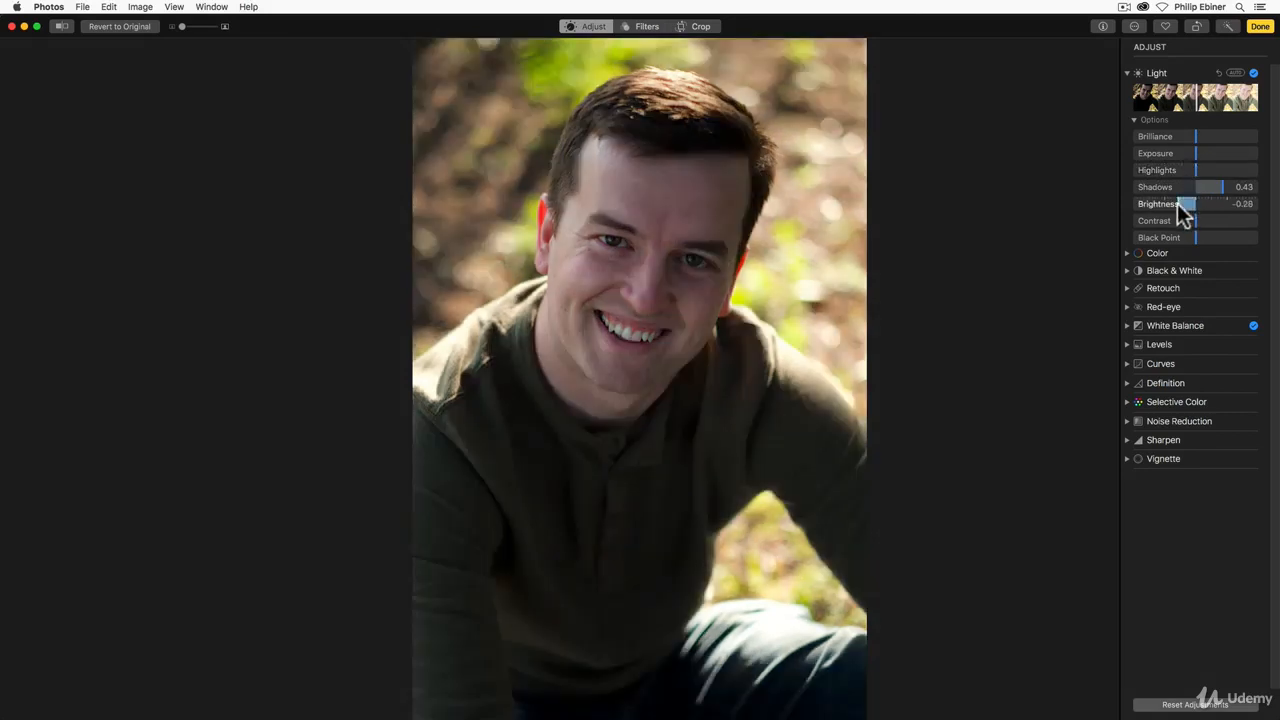
double_click(1177, 203)
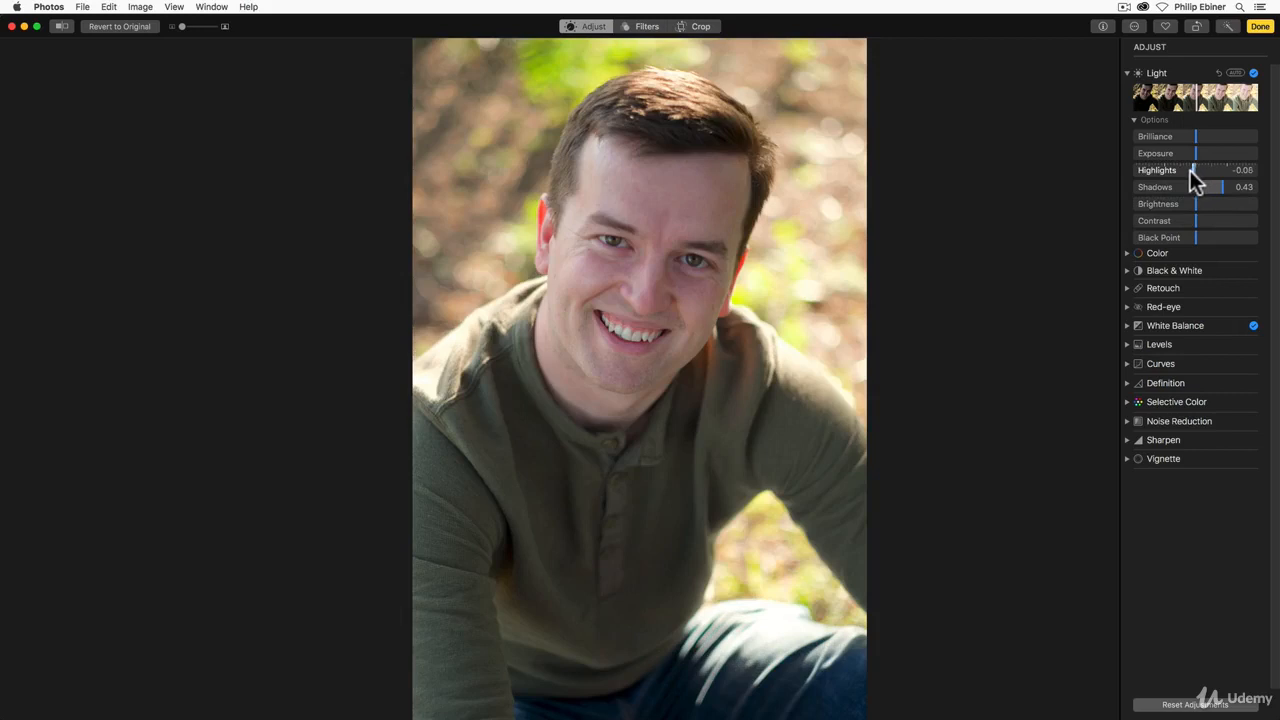
Step: Fine-tune the Light adjustments to Highlights -0.28, Shadows 0.38 and Black Point 0.27
drag(1190, 170, 1178, 172)
drag(1215, 186, 1217, 184)
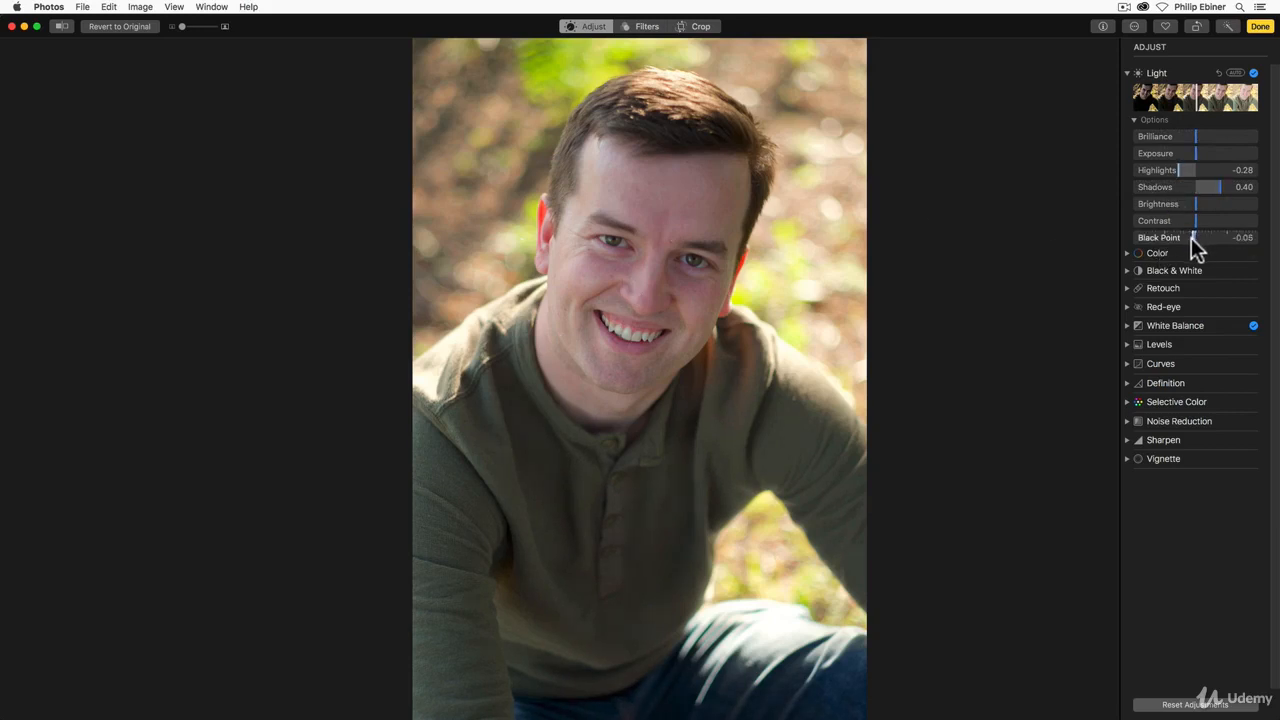
drag(1191, 238, 1211, 238)
drag(1215, 177, 1215, 181)
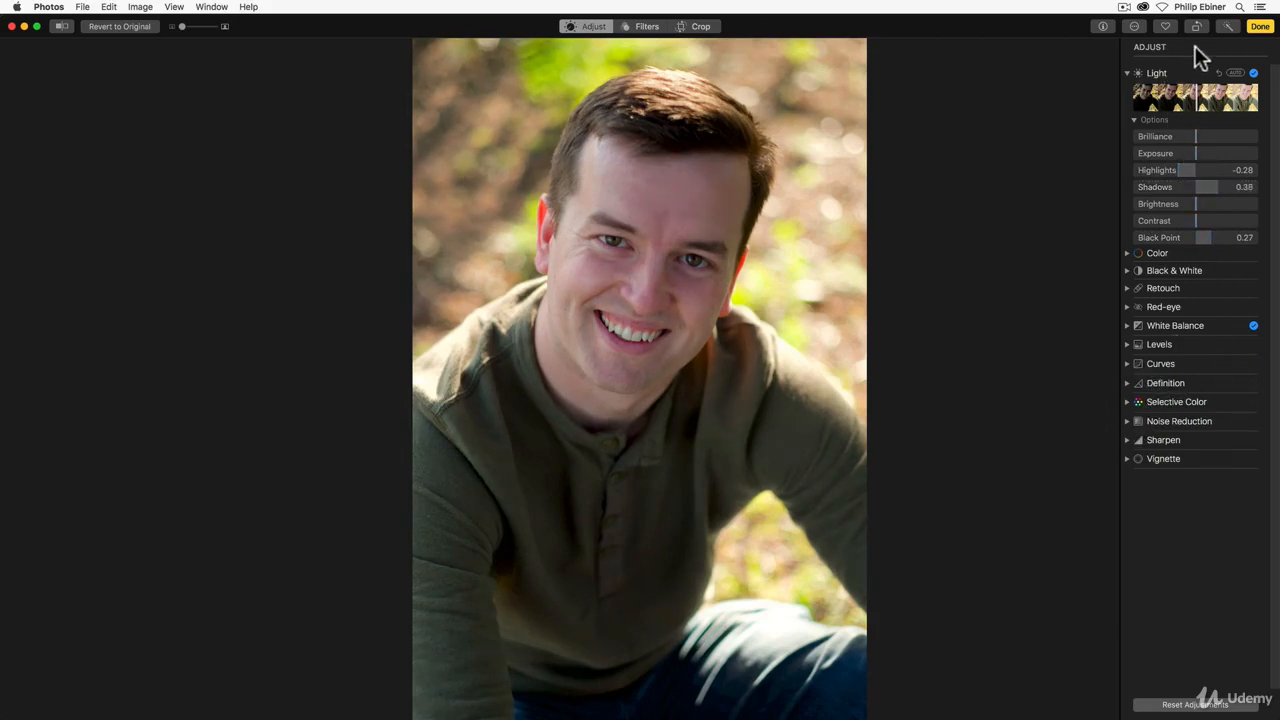
Step: Compare the portrait with and without the Light adjustments and inspect the face up close
click(1252, 73)
click(1252, 73)
click(1252, 73)
click(1252, 73)
drag(179, 26, 191, 26)
drag(723, 151, 749, 447)
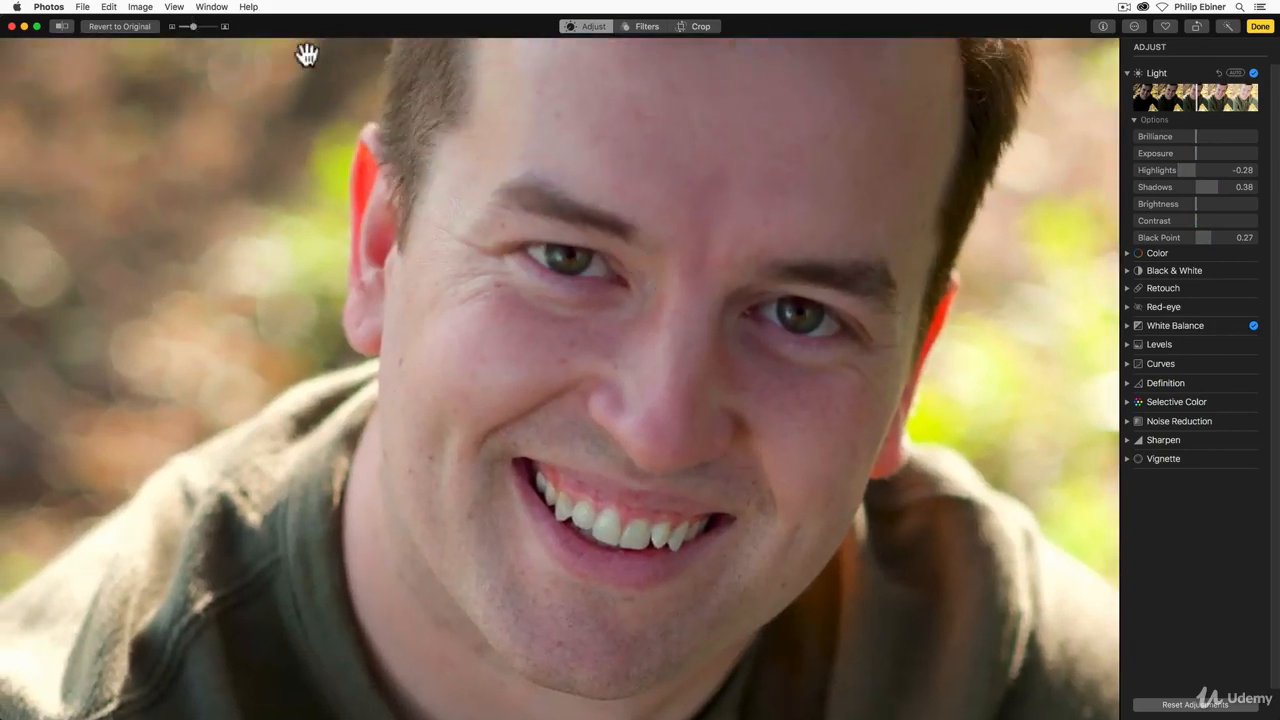
drag(186, 27, 164, 27)
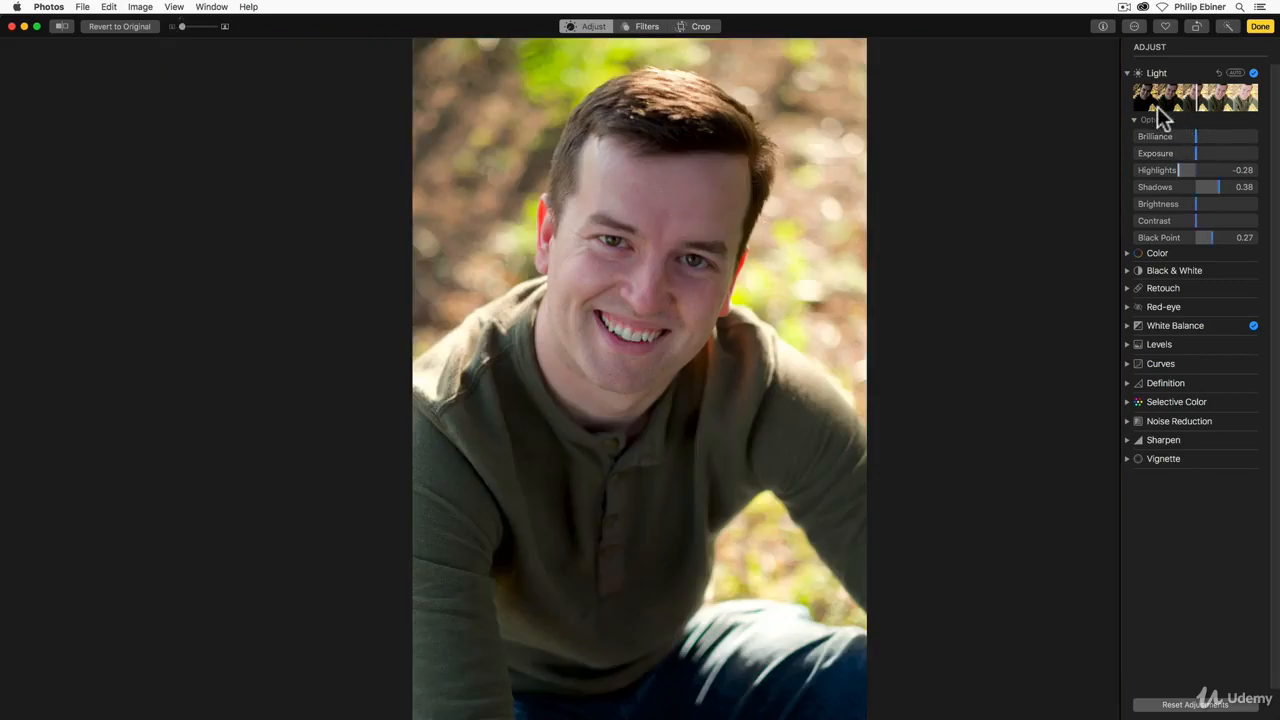
click(1126, 73)
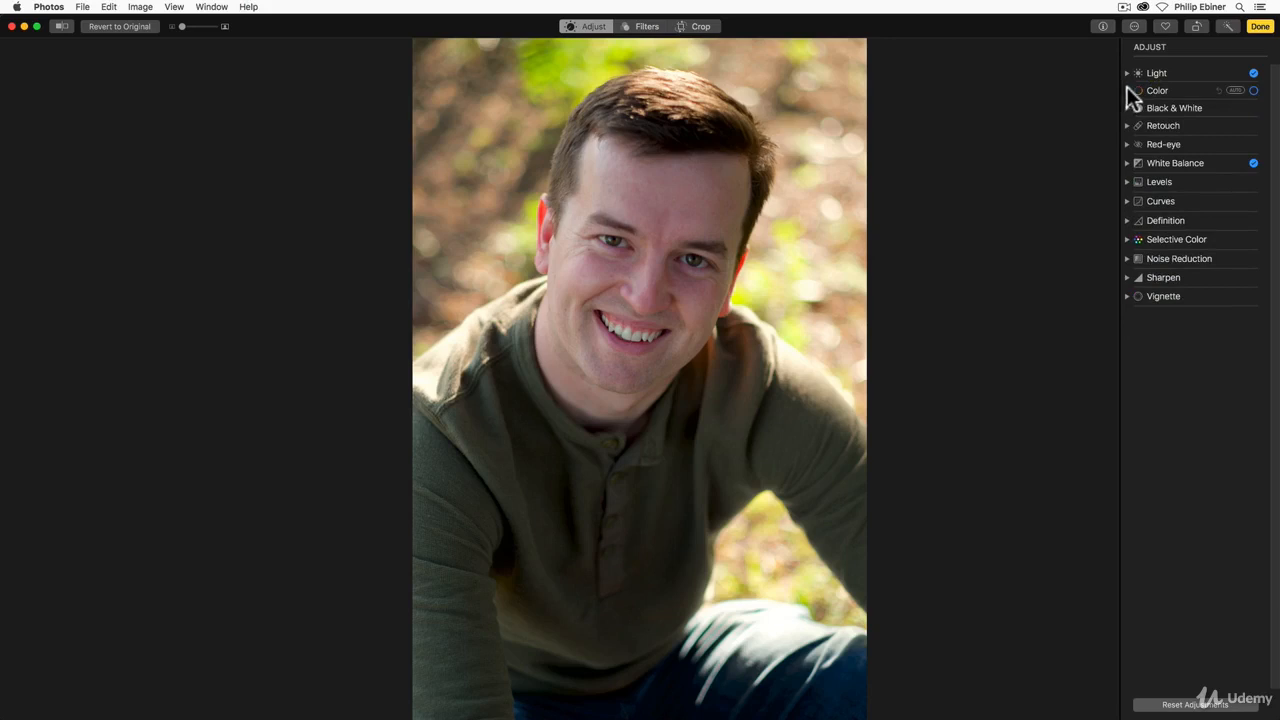
Step: Raise the Saturation in the Color adjustments to 0.14
click(1126, 90)
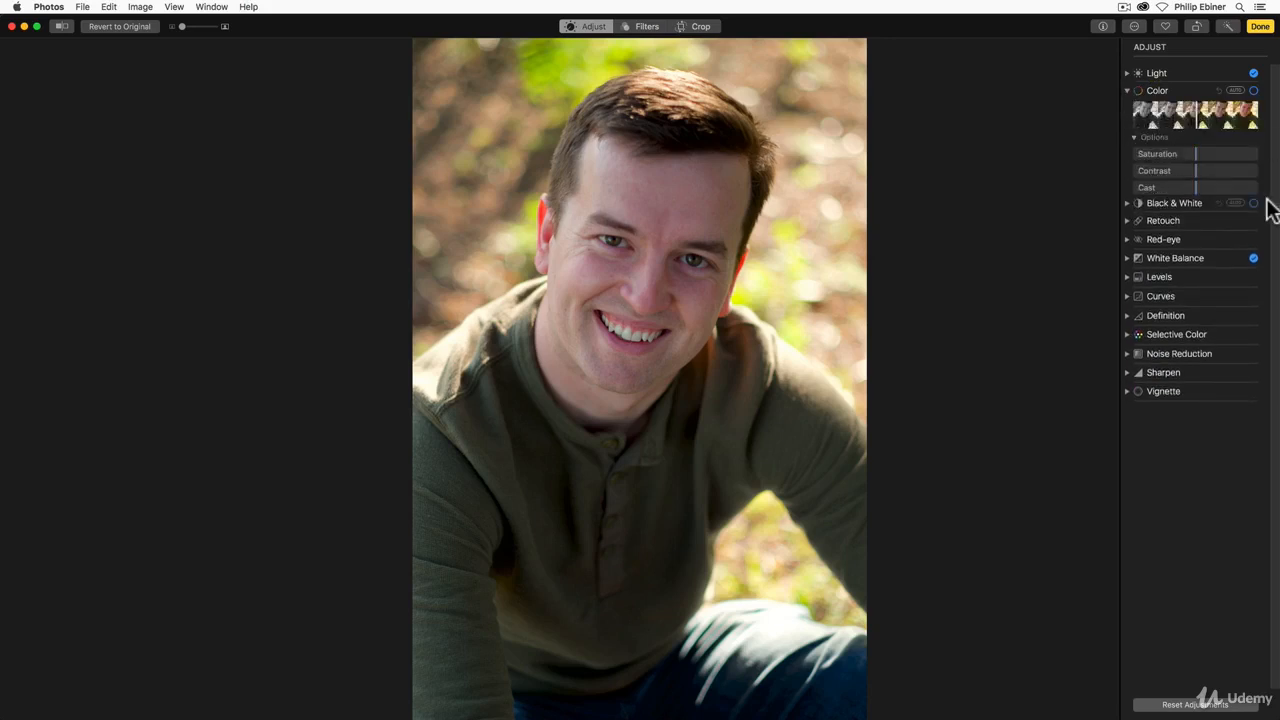
click(1195, 153)
drag(1199, 153, 1203, 155)
Step: Reduce the reds with Selective Color, setting Saturation to -13.01 and Range to 1.47
click(1125, 334)
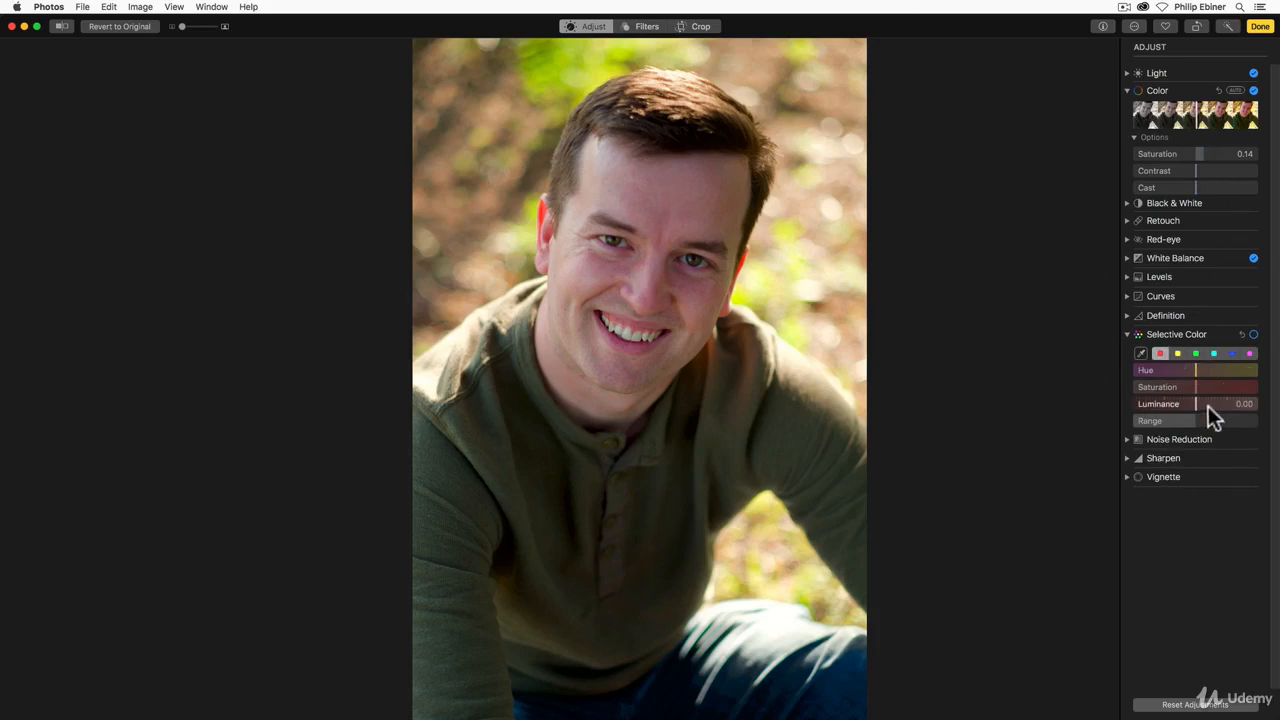
drag(1196, 386, 1180, 390)
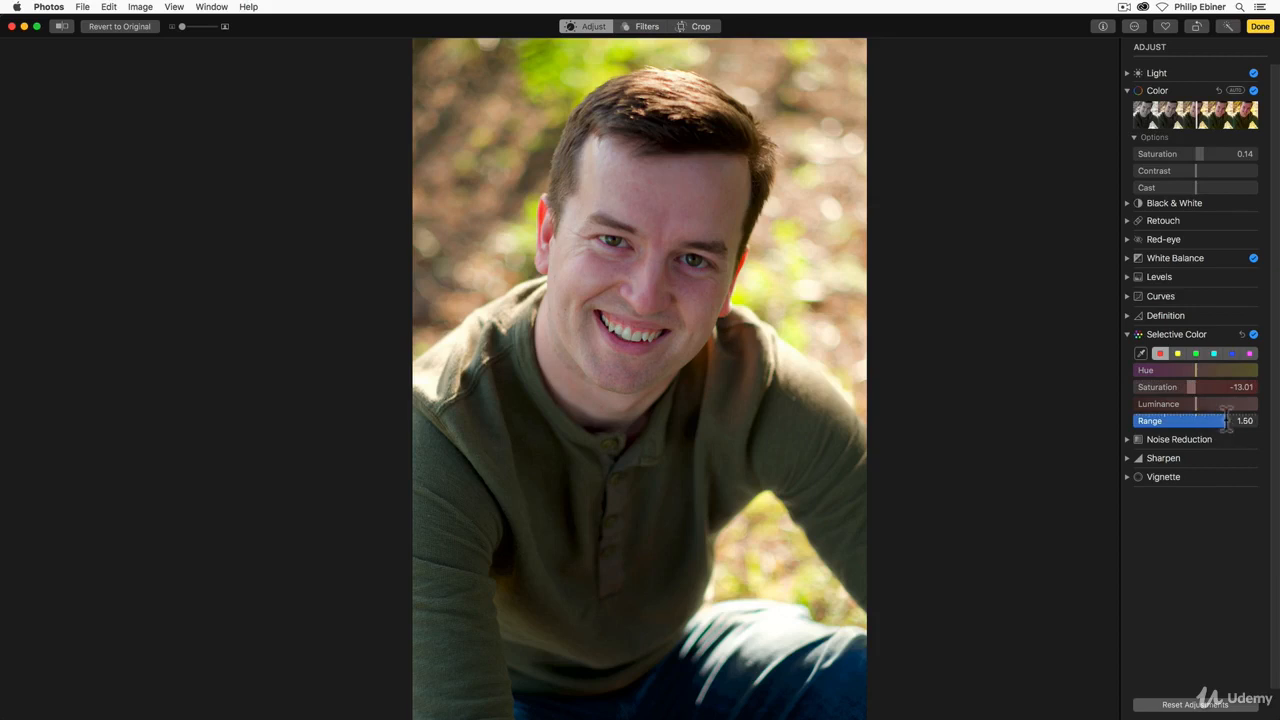
mouse_move(1226, 420)
mouse_down()
mouse_move(1153, 424)
mouse_move(1230, 422)
mouse_up()
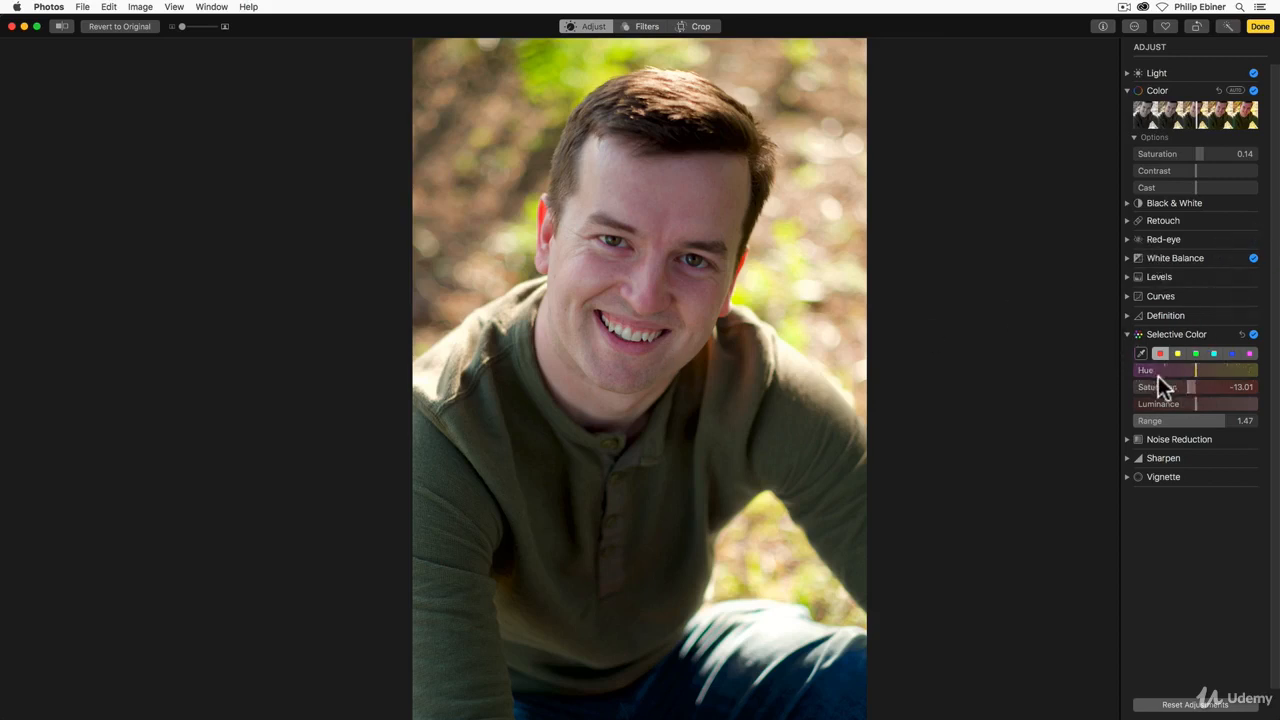
click(1124, 332)
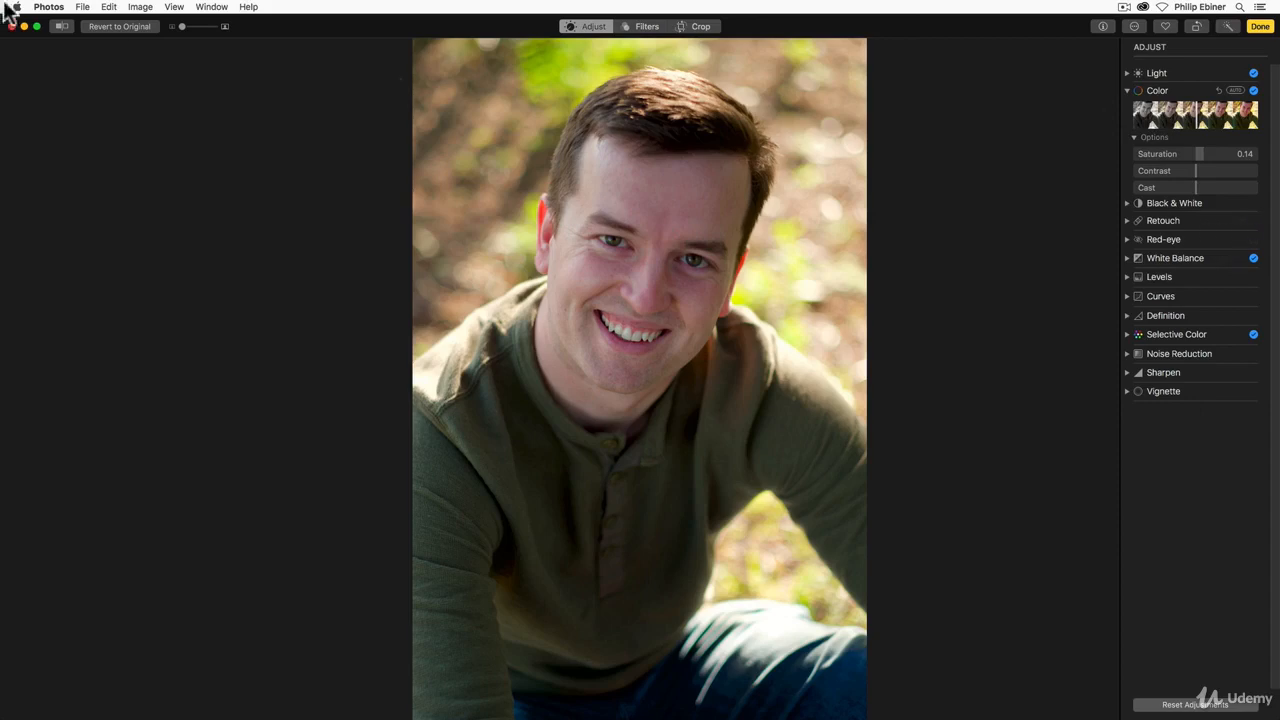
Step: Retouch the blemishes on the cheek, along the jaw and under the eye, with the Retouch brush Size at 18.60
drag(180, 26, 195, 26)
drag(609, 191, 609, 489)
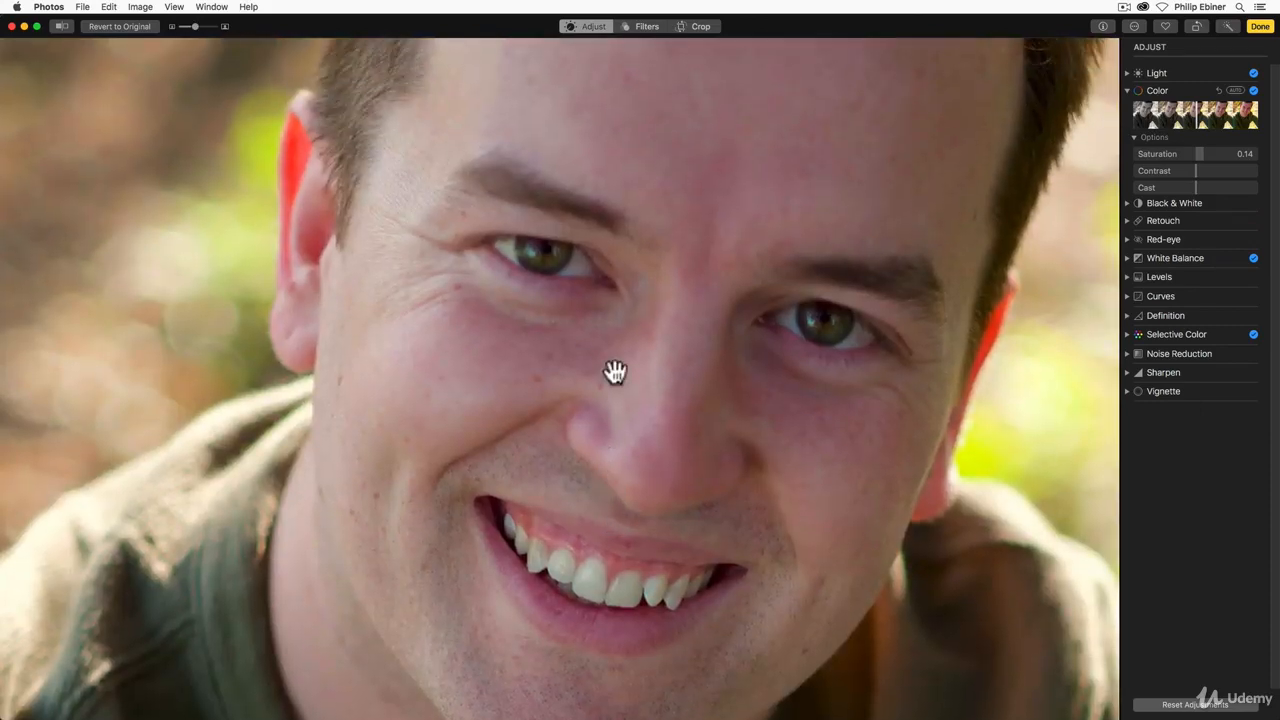
drag(546, 340, 501, 462)
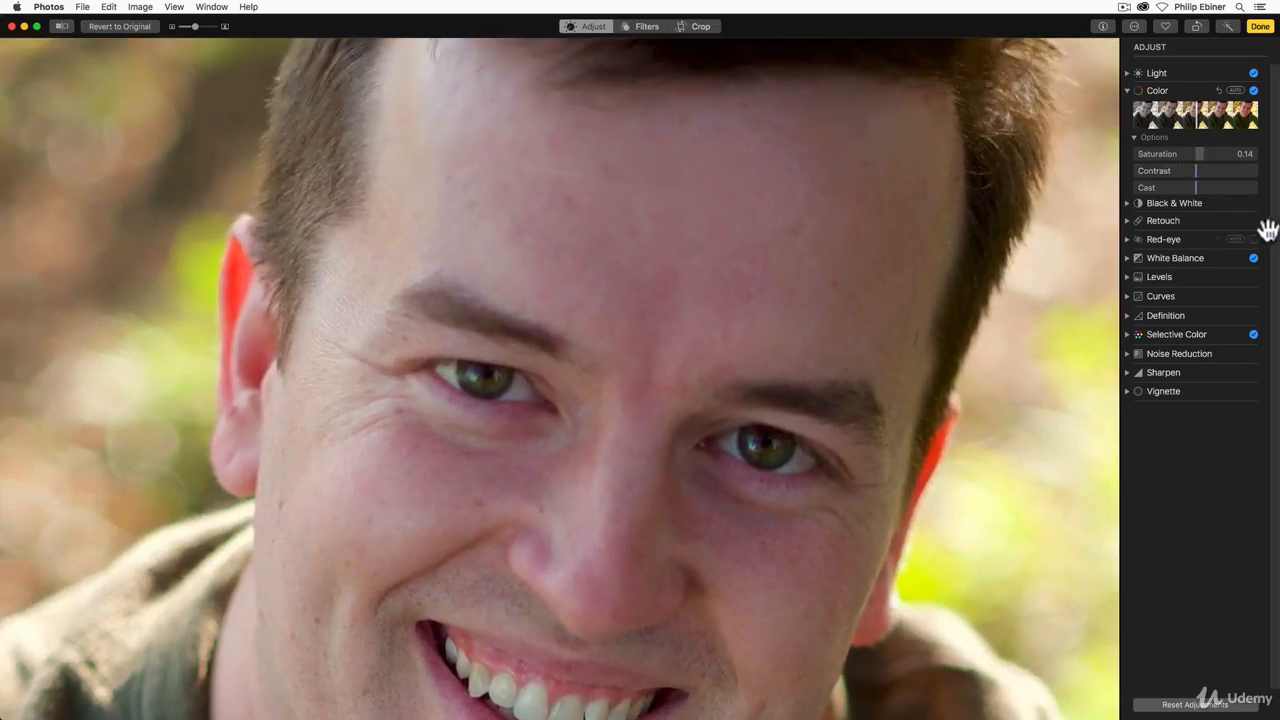
click(1126, 220)
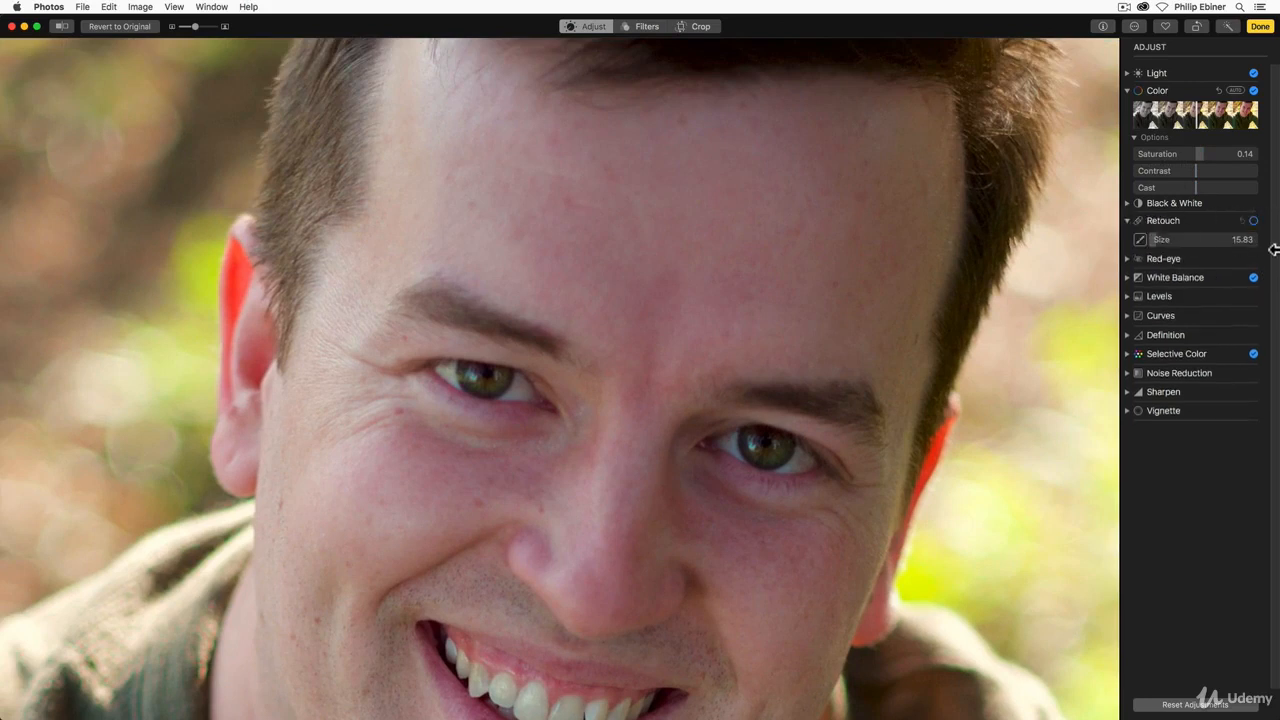
click(1141, 241)
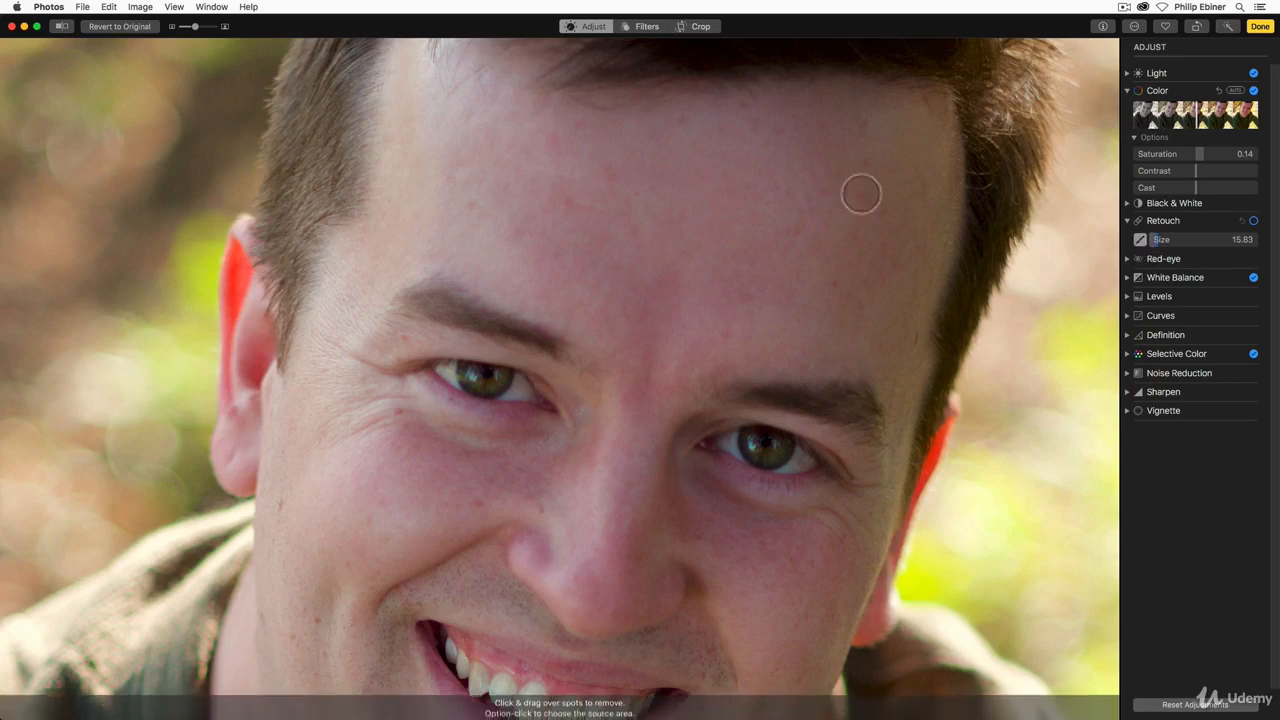
mouse_move(1155, 240)
mouse_down()
mouse_move(1185, 240)
mouse_move(1150, 240)
mouse_move(1161, 240)
mouse_up()
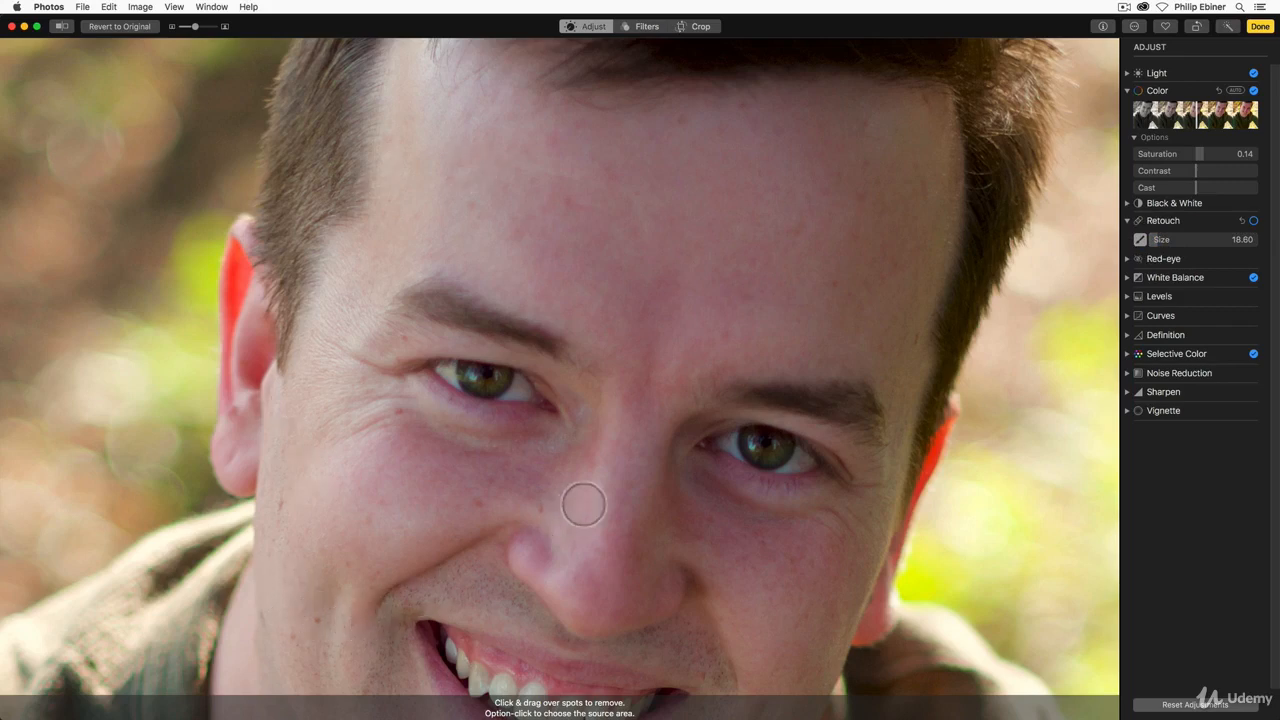
key(space)
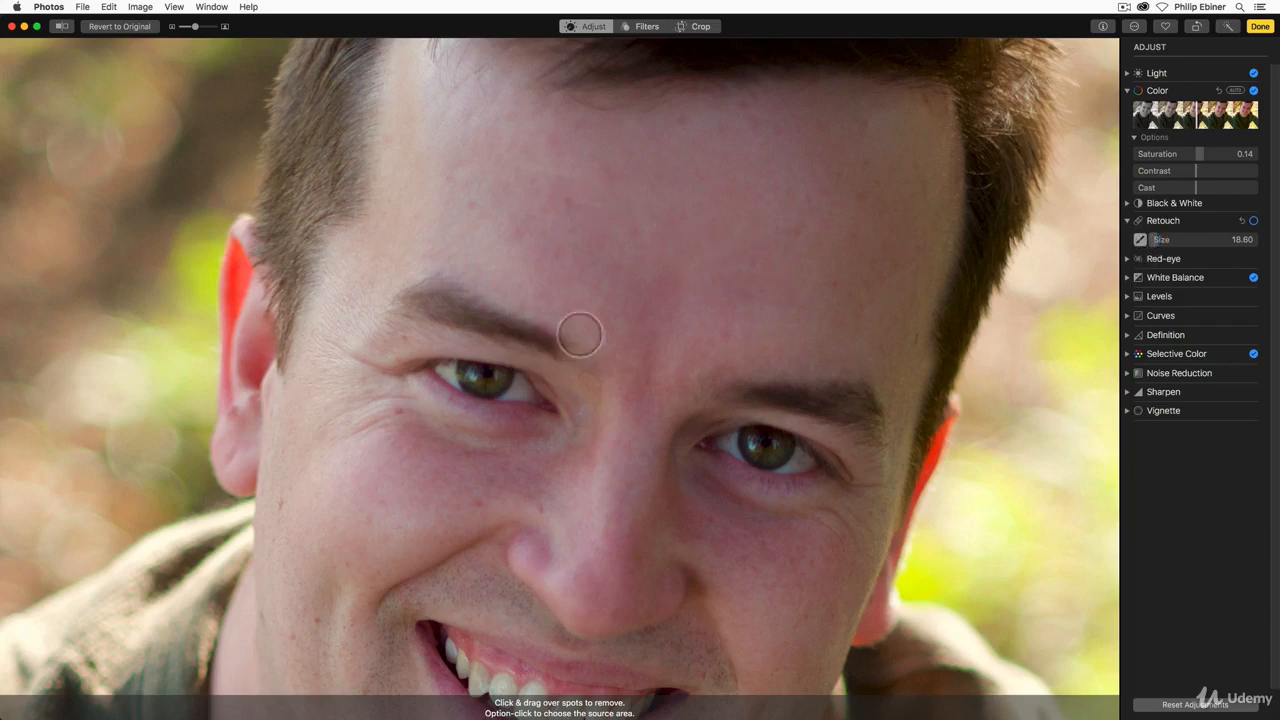
key(space)
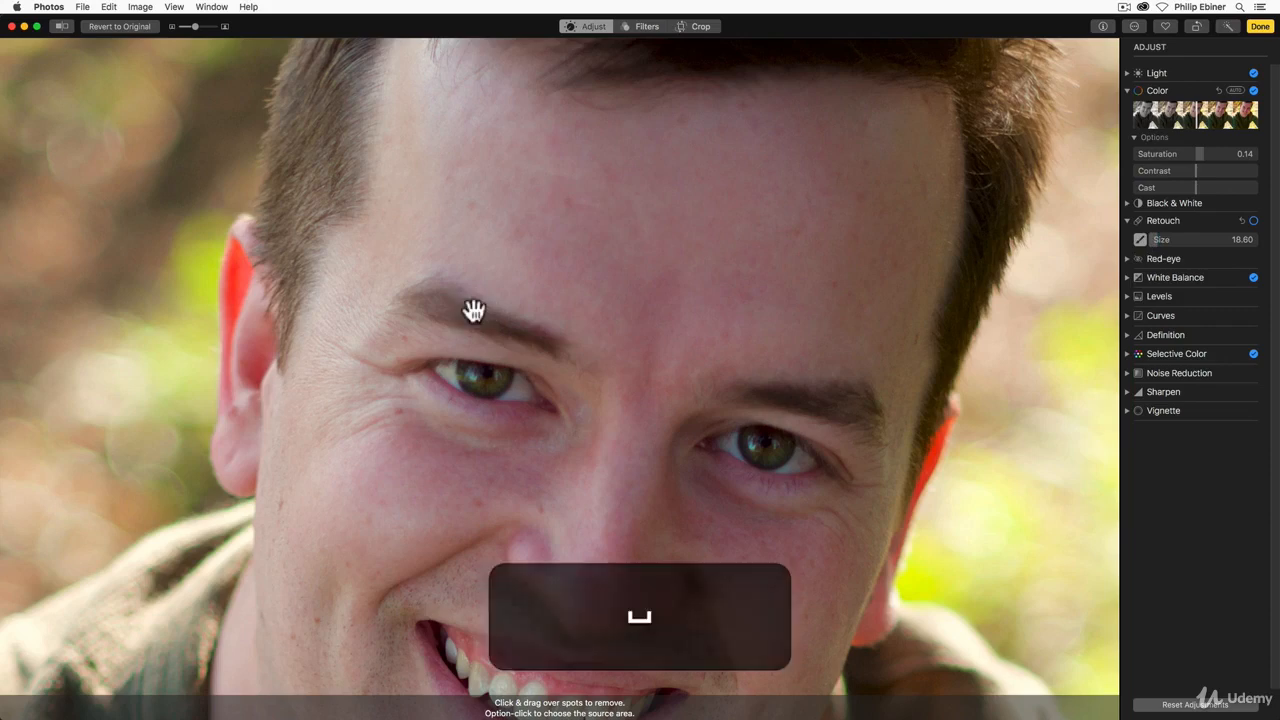
drag(582, 461, 654, 245)
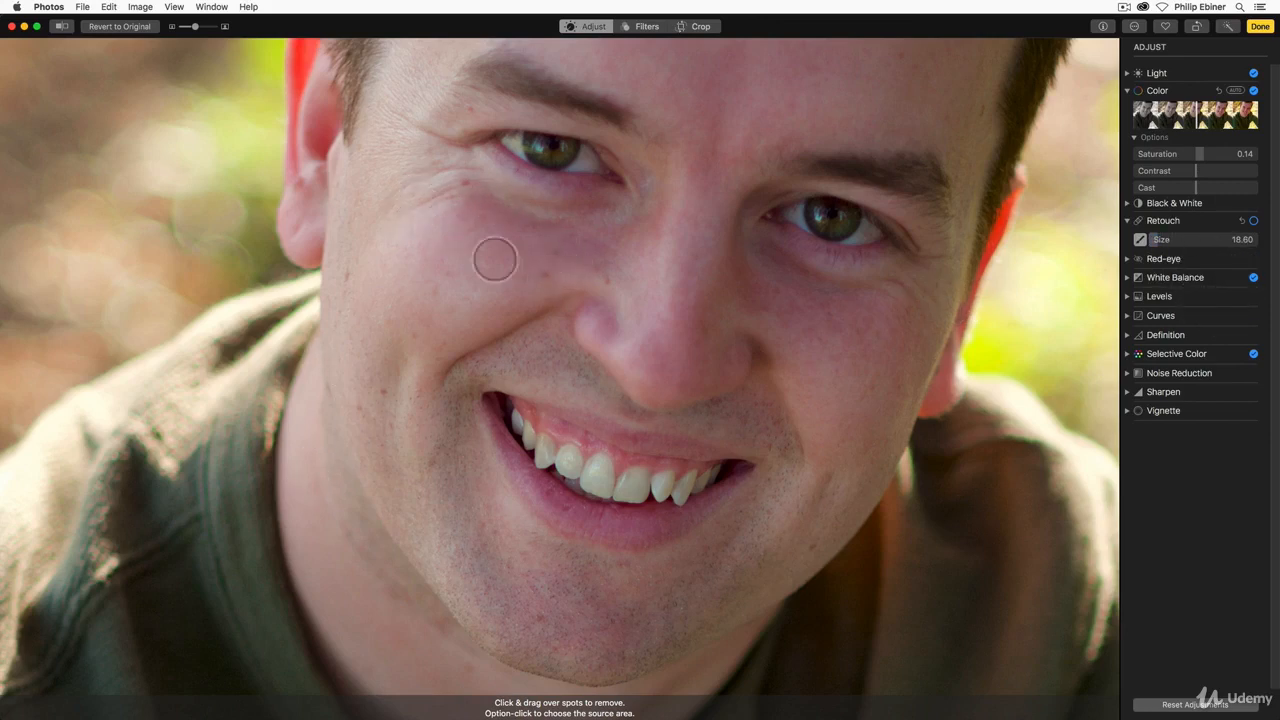
click(541, 275)
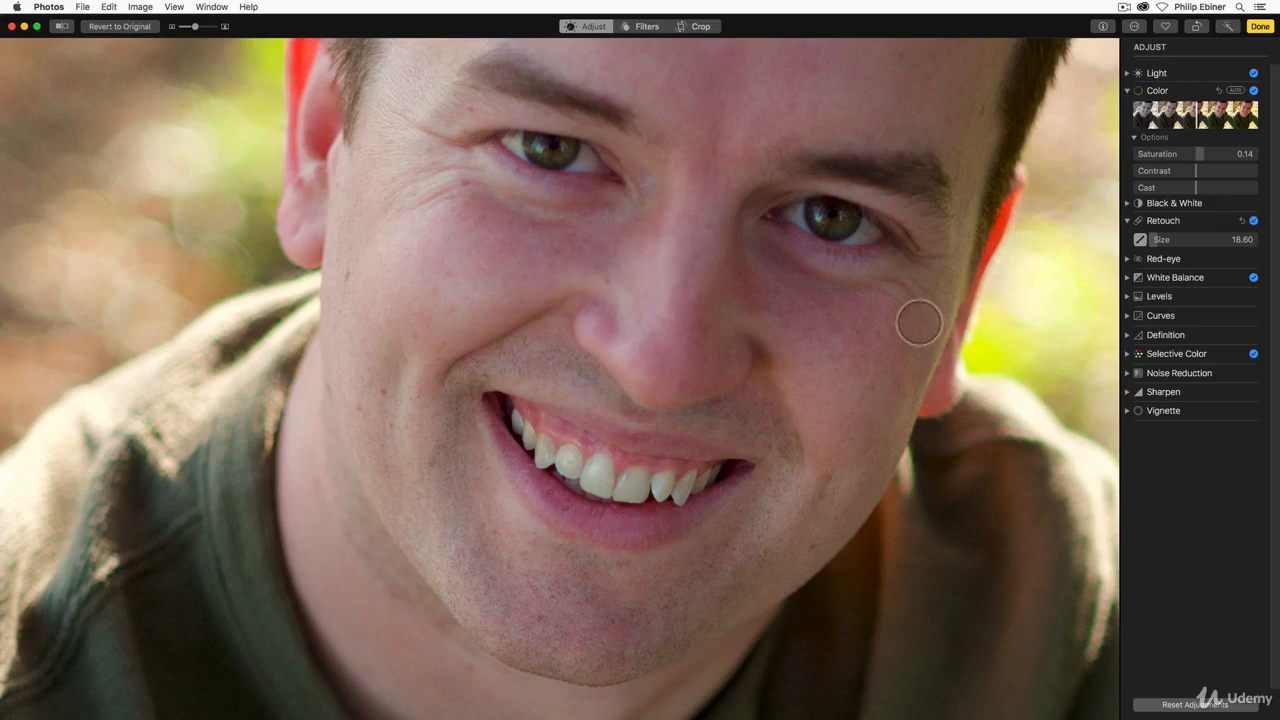
click(385, 390)
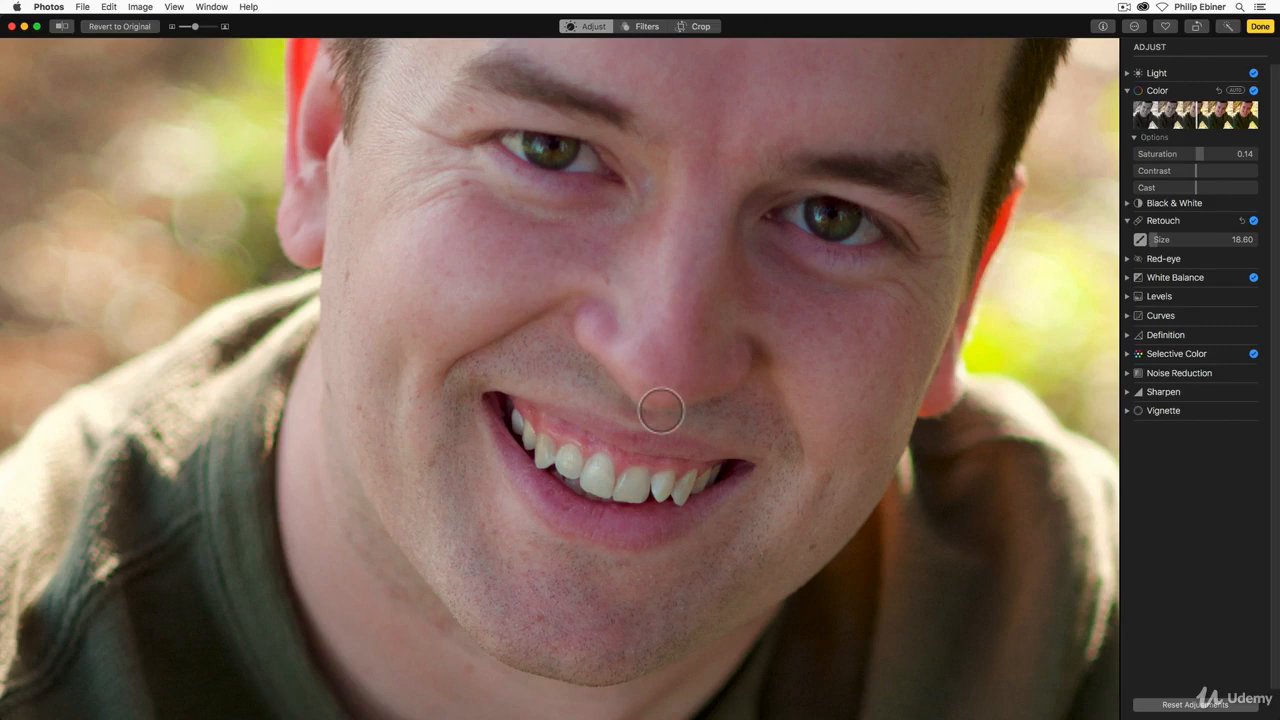
click(465, 183)
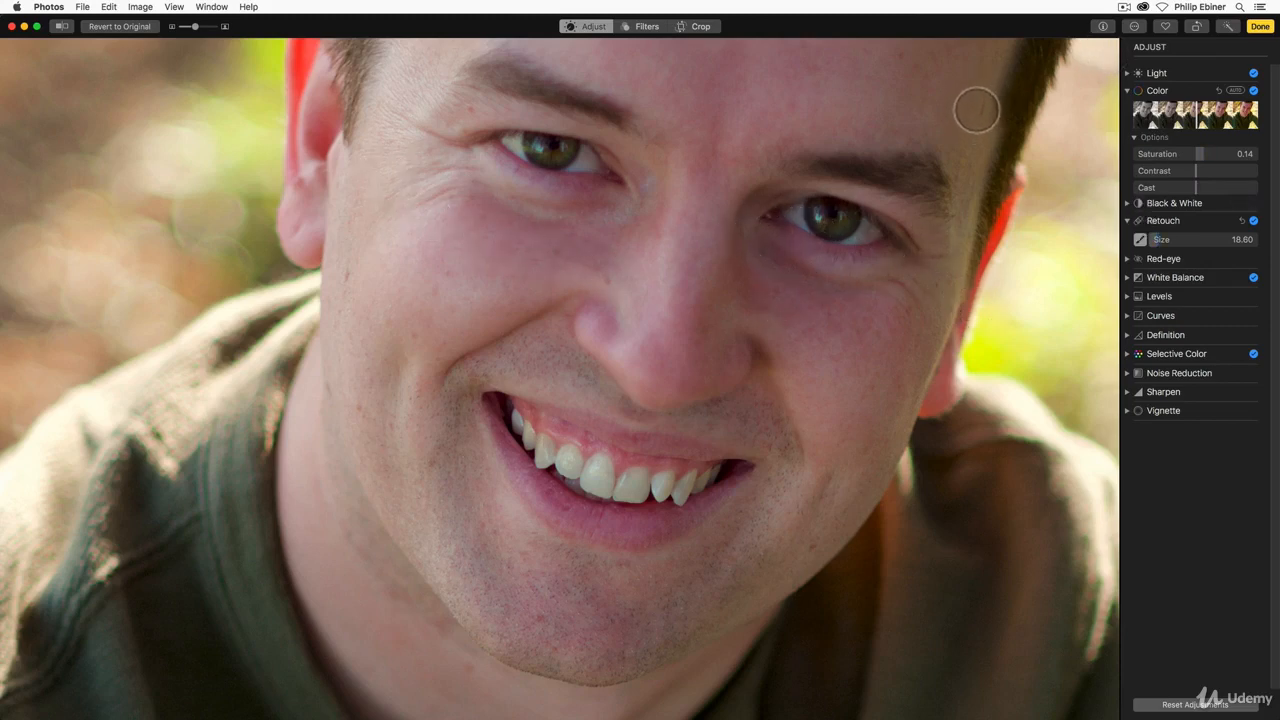
Step: Remove the remaining blemishes on the forehead and the opposite lower cheek with the Retouch brush
scroll(814, 289, up, 5)
scroll(768, 312, right, 2)
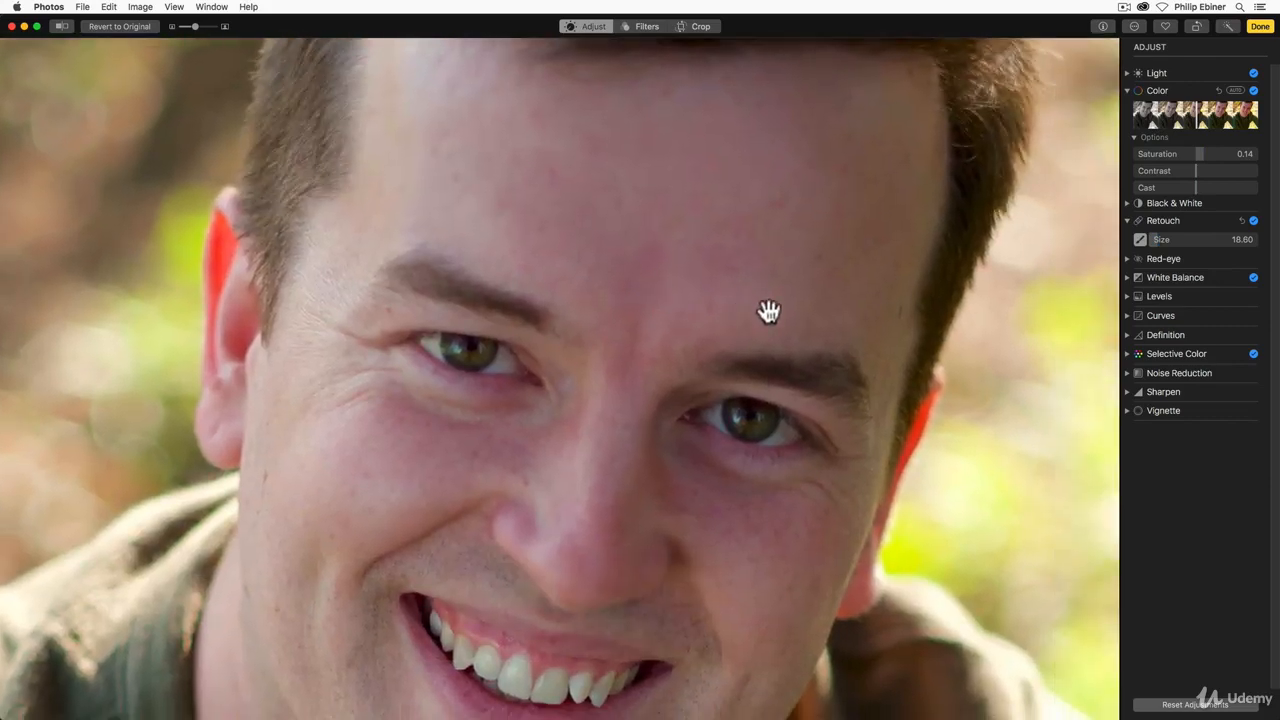
alt+click(820, 257)
key(space)
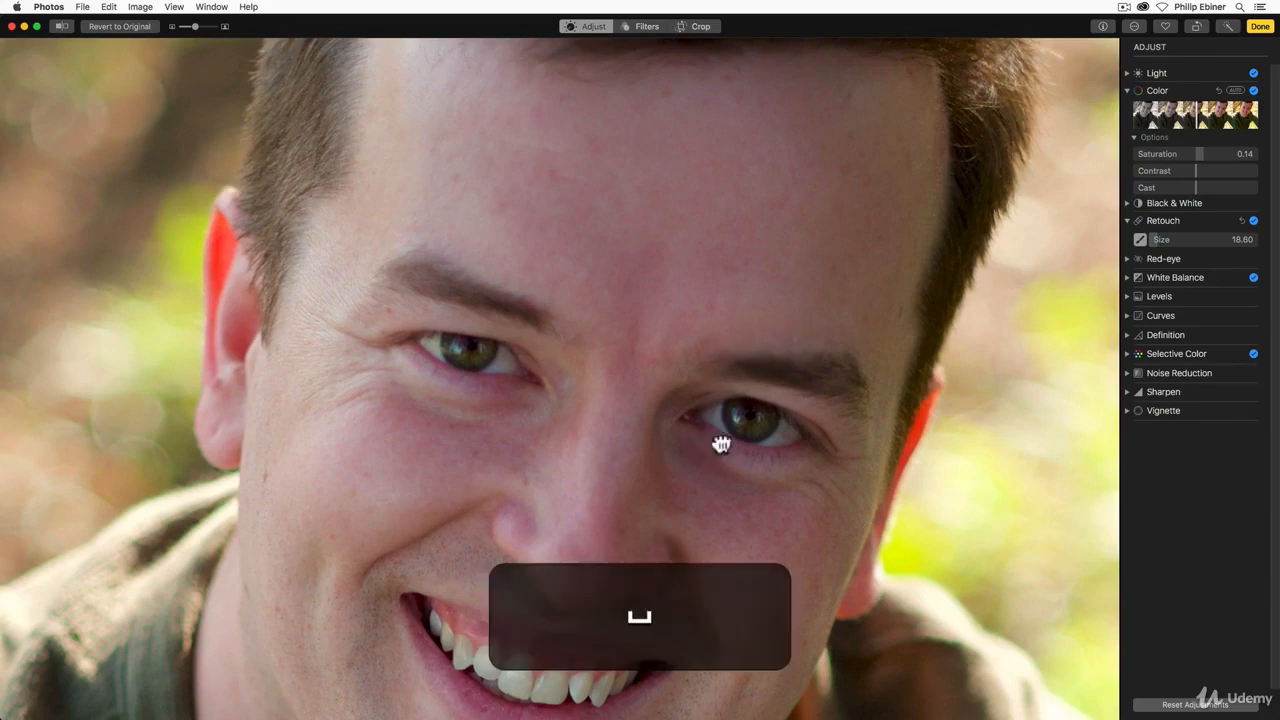
drag(721, 444, 840, 189)
alt+click(849, 487)
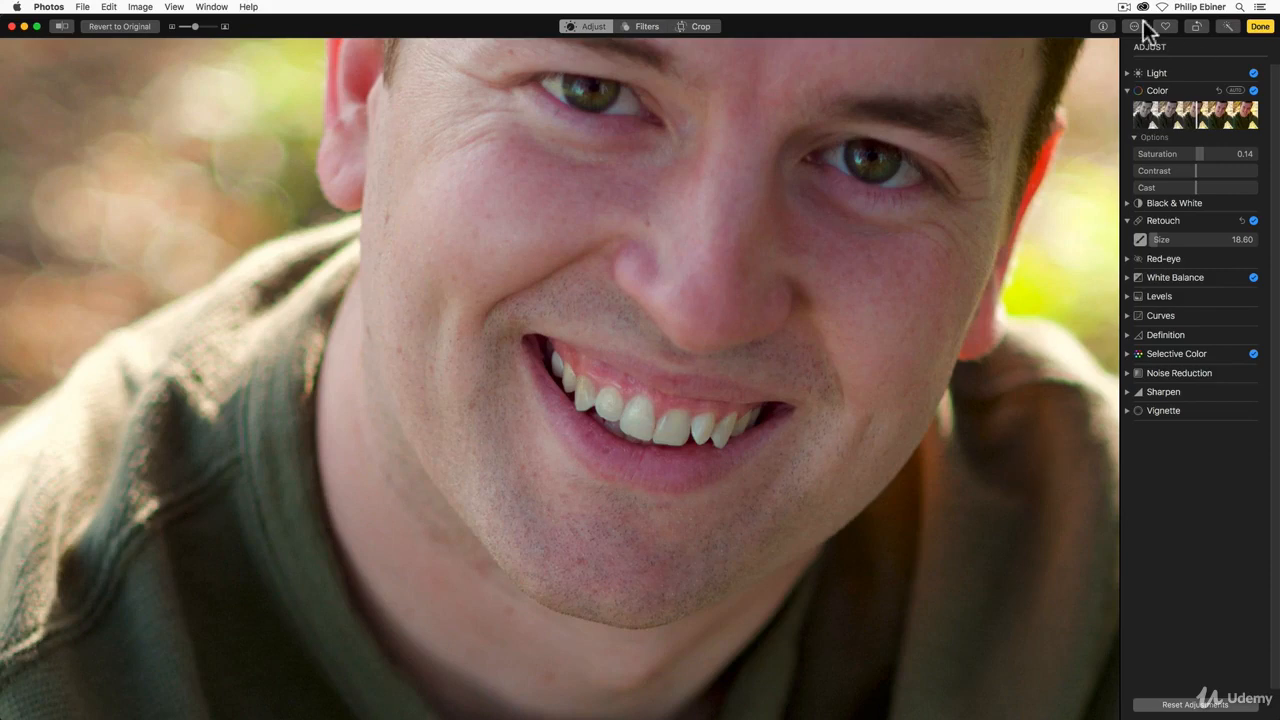
Step: Try the Black & White adjustment on the whole portrait and switch it off again
drag(195, 27, 182, 27)
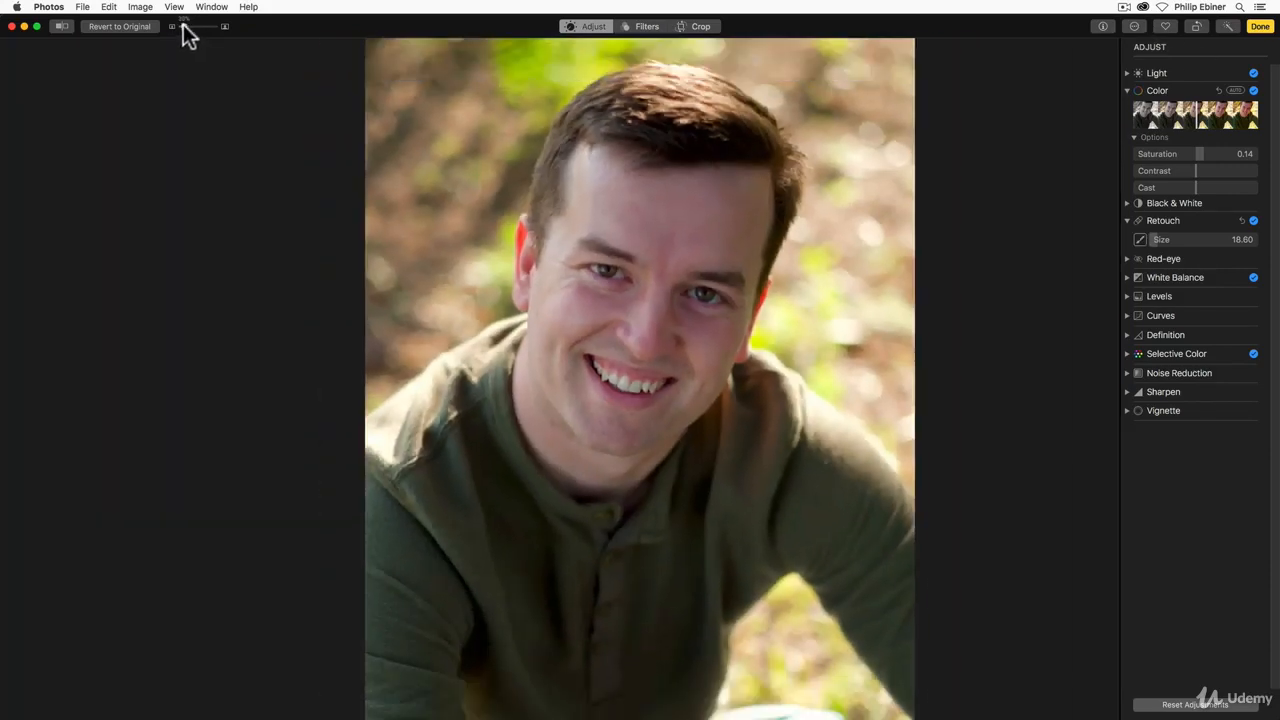
click(1127, 217)
click(1127, 203)
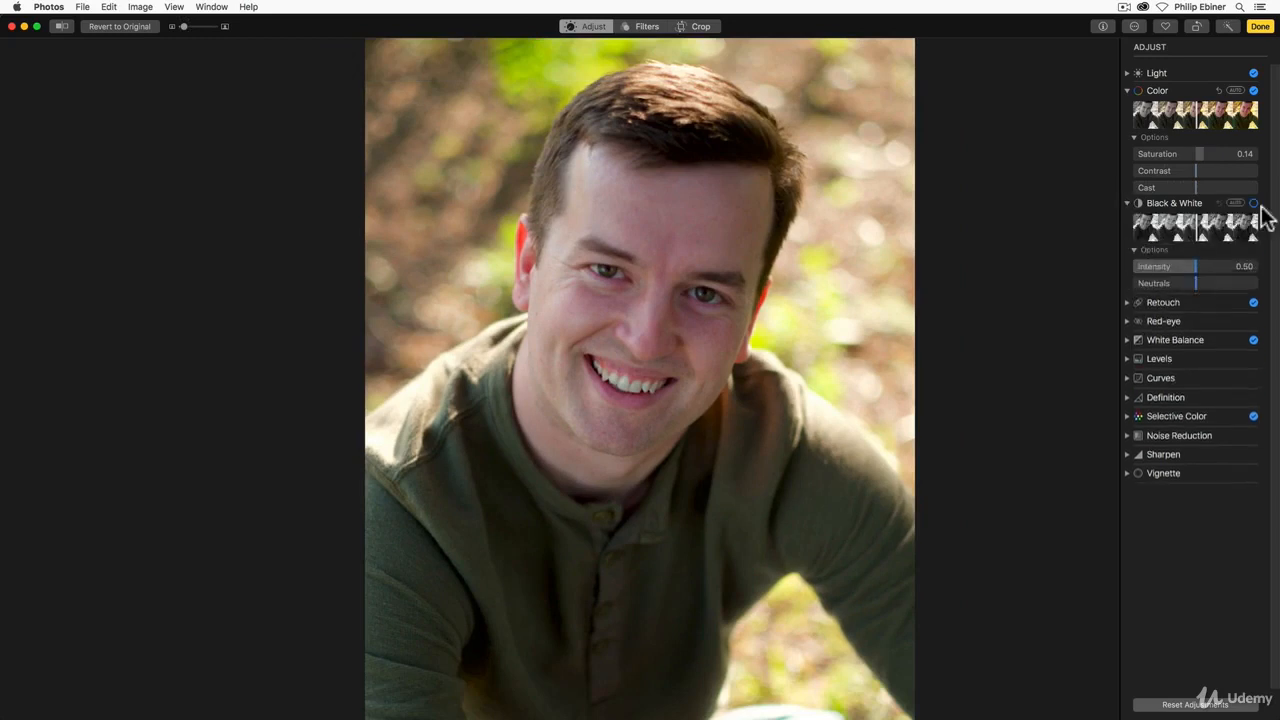
click(1253, 203)
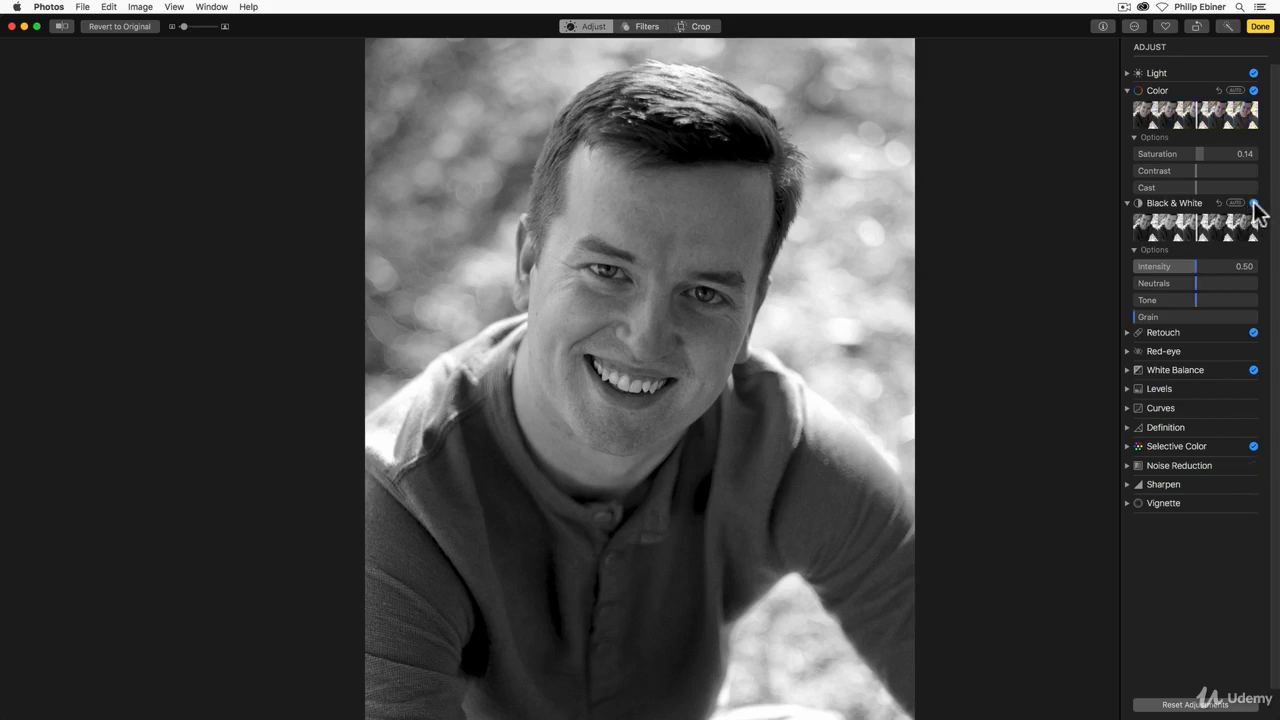
click(1253, 203)
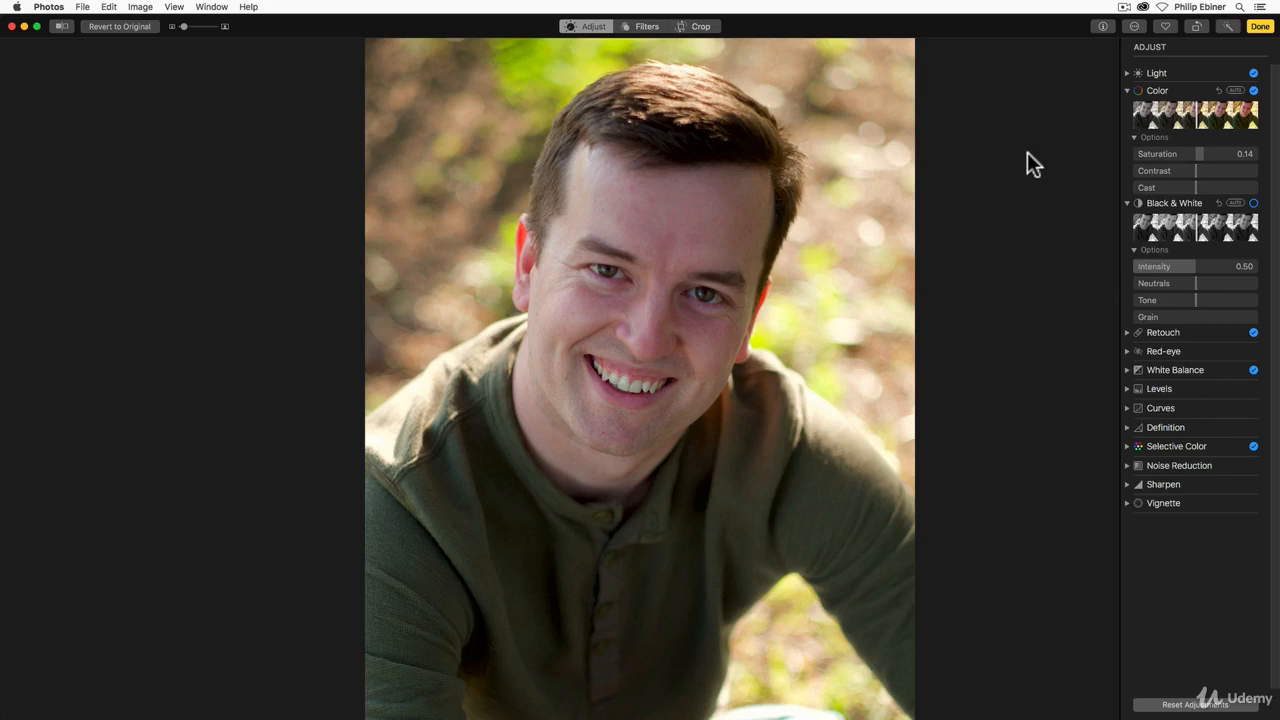
Step: Rotate the portrait to about -6° with the crop tool and reposition the man within the original-aspect frame
click(690, 26)
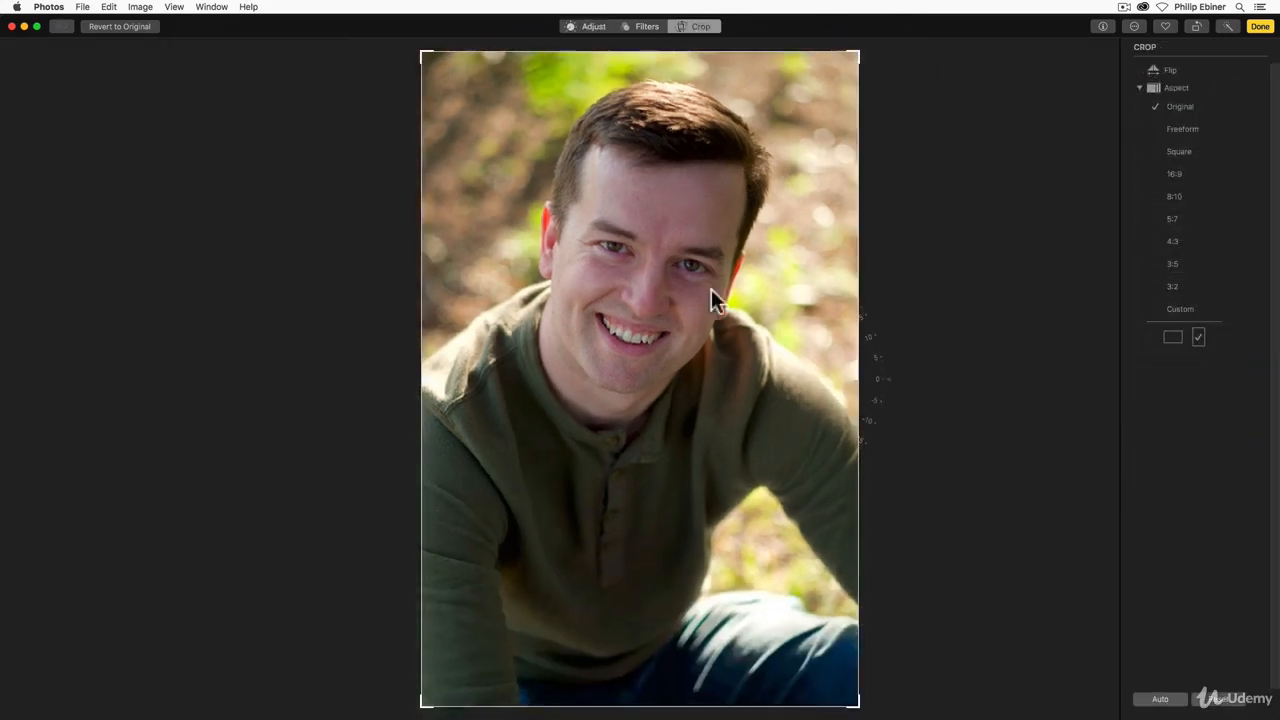
drag(889, 377, 912, 289)
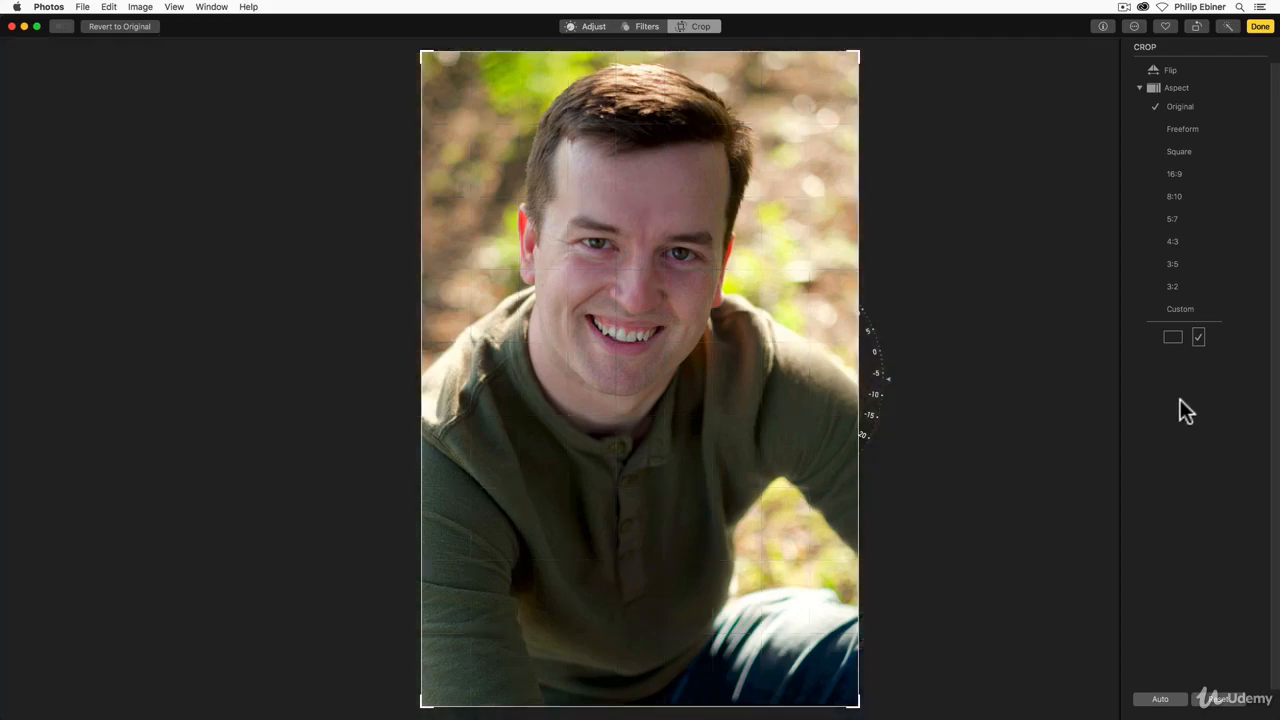
drag(764, 250, 782, 281)
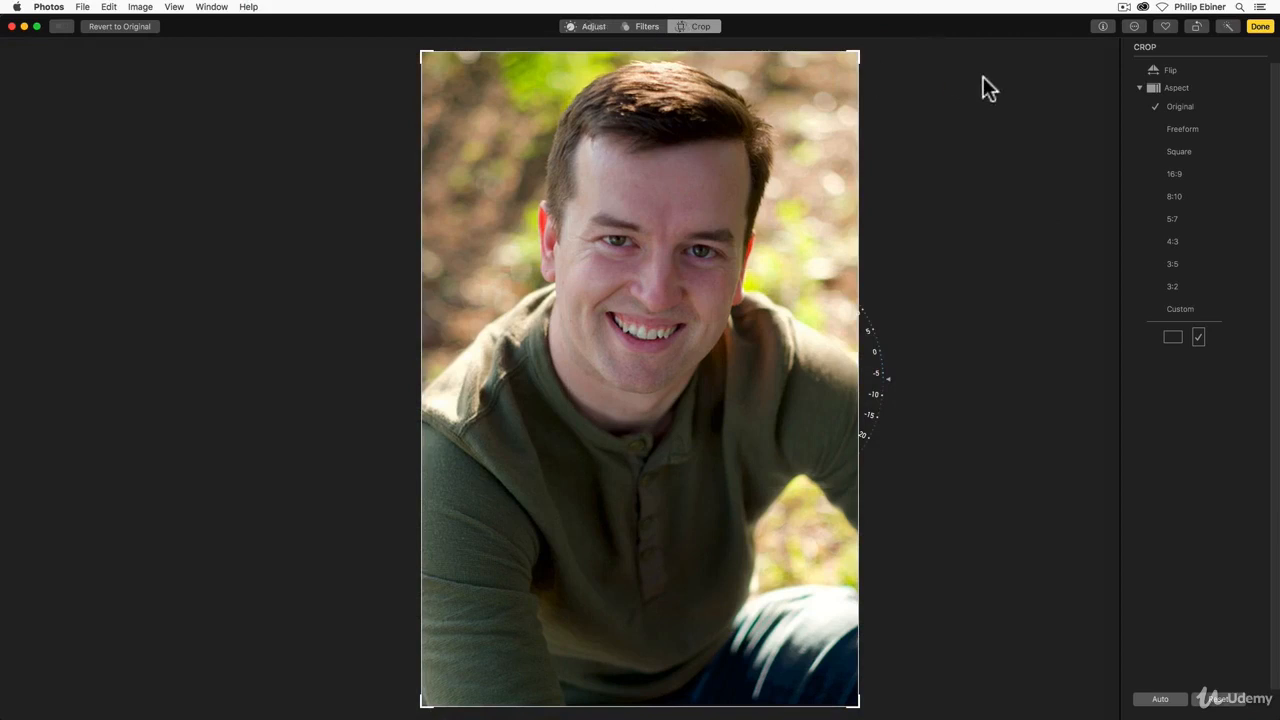
click(593, 28)
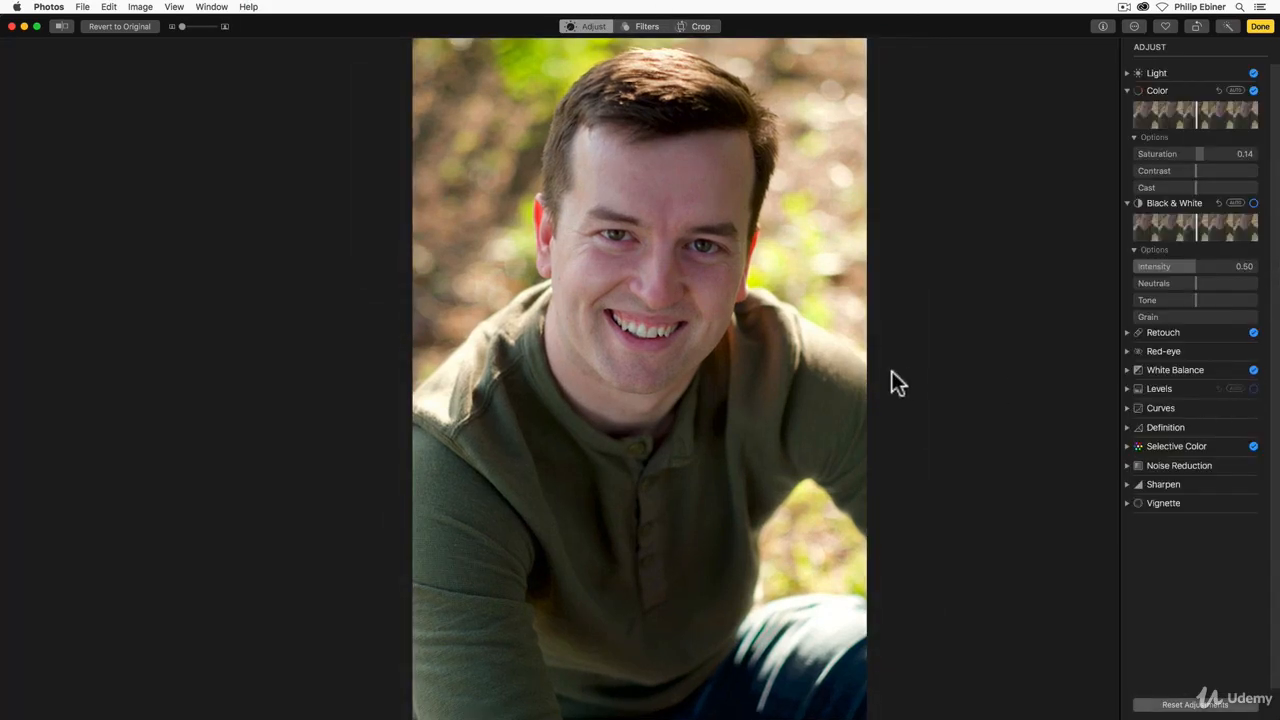
Step: Shape the RGB curve into a gentle S with a slightly lowered shadow point and a slightly raised upper point
click(1126, 408)
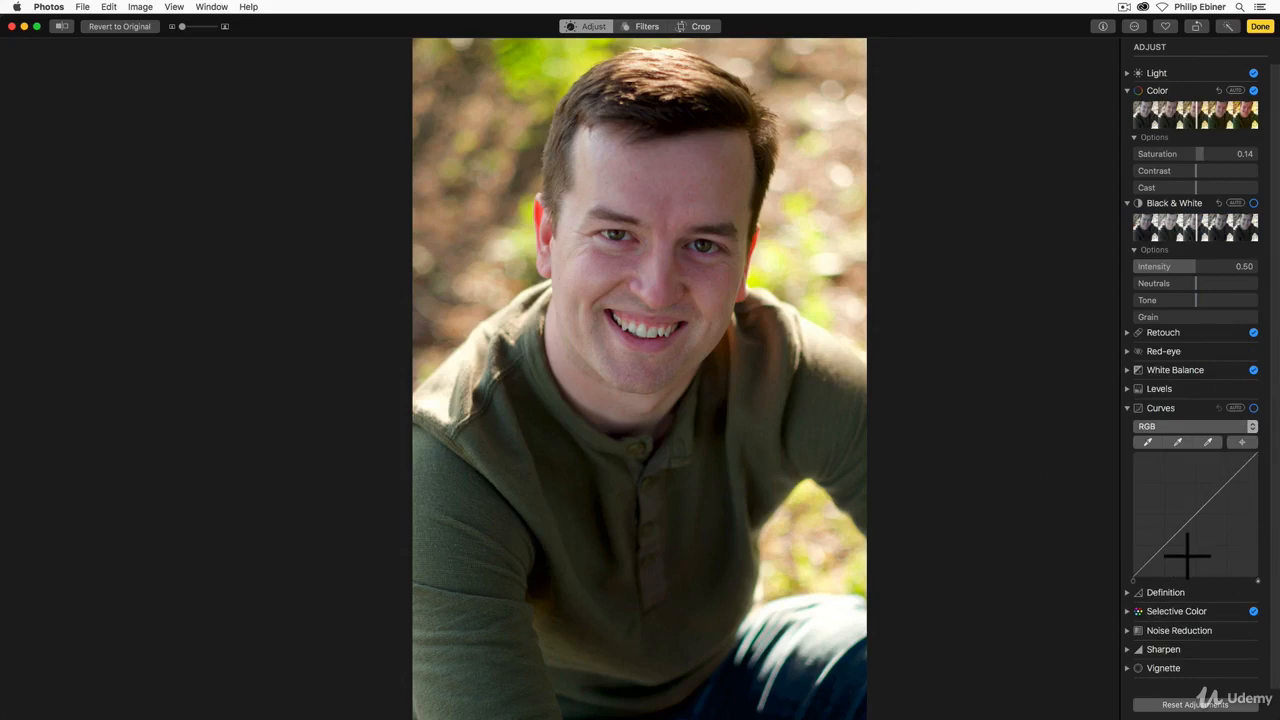
mouse_move(1186, 551)
mouse_down()
mouse_move(1191, 571)
mouse_move(1180, 563)
mouse_up()
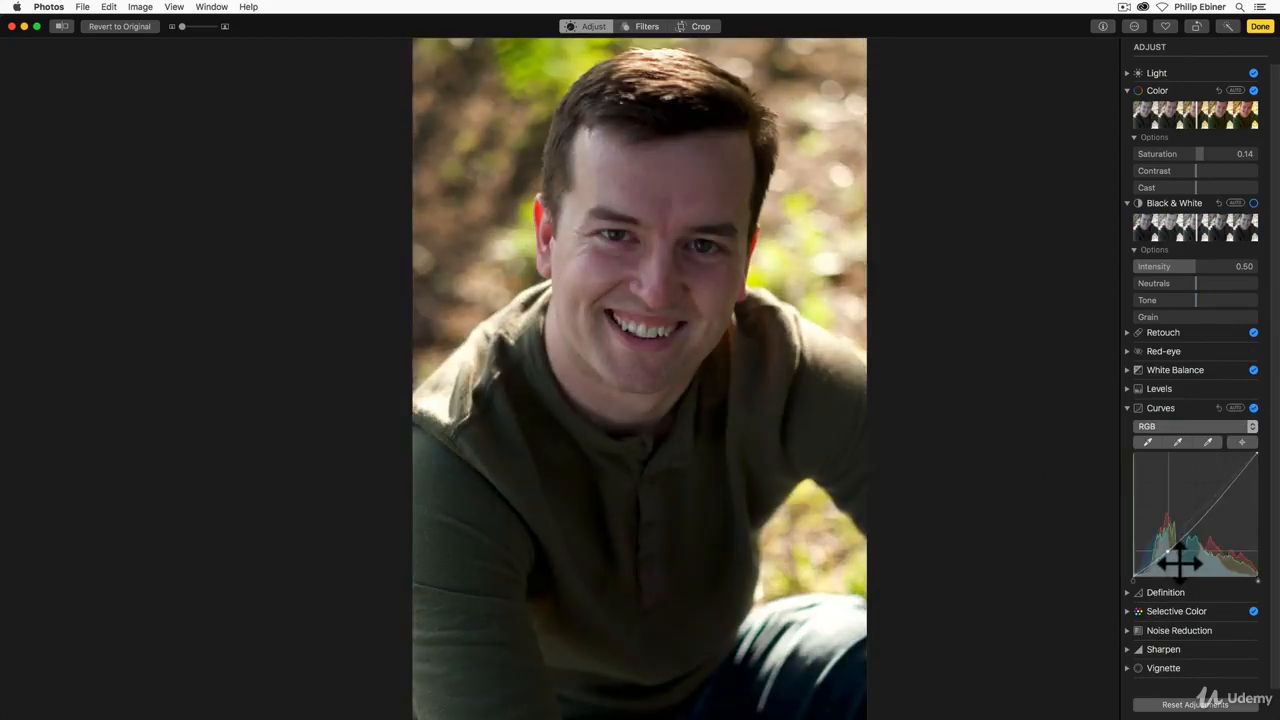
drag(1223, 509, 1221, 514)
drag(1181, 562, 1178, 560)
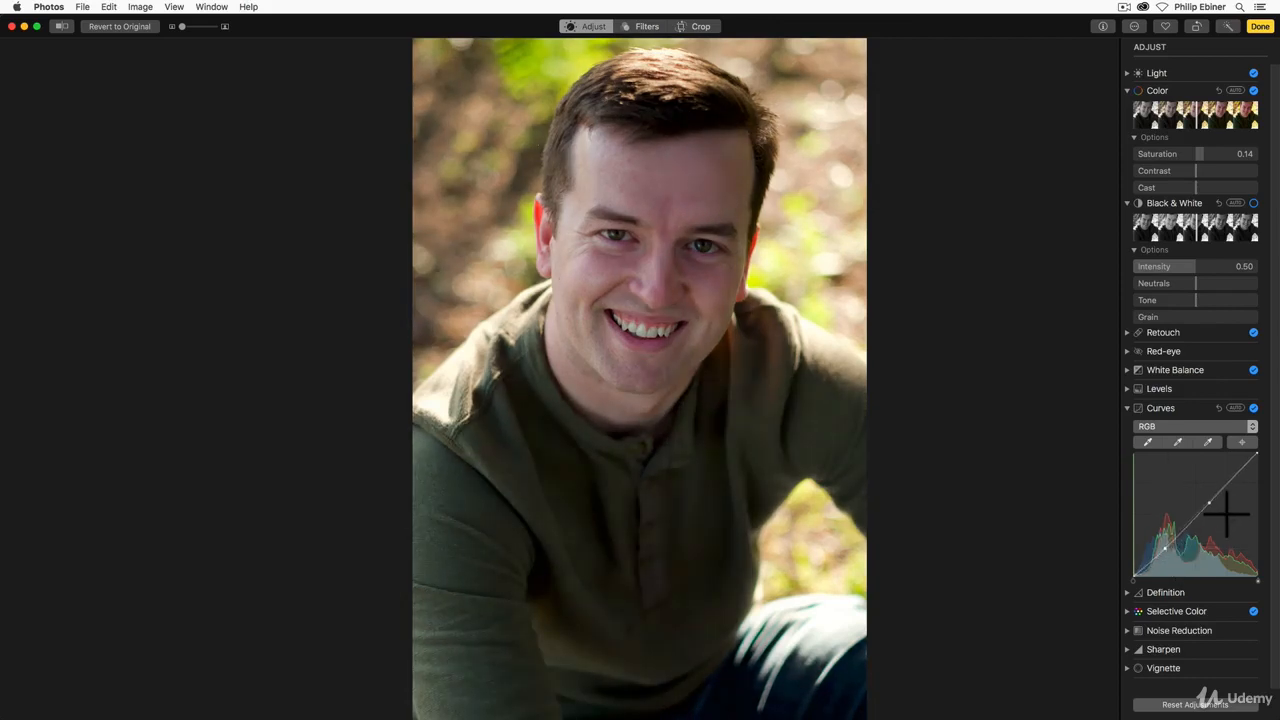
drag(1222, 516, 1220, 514)
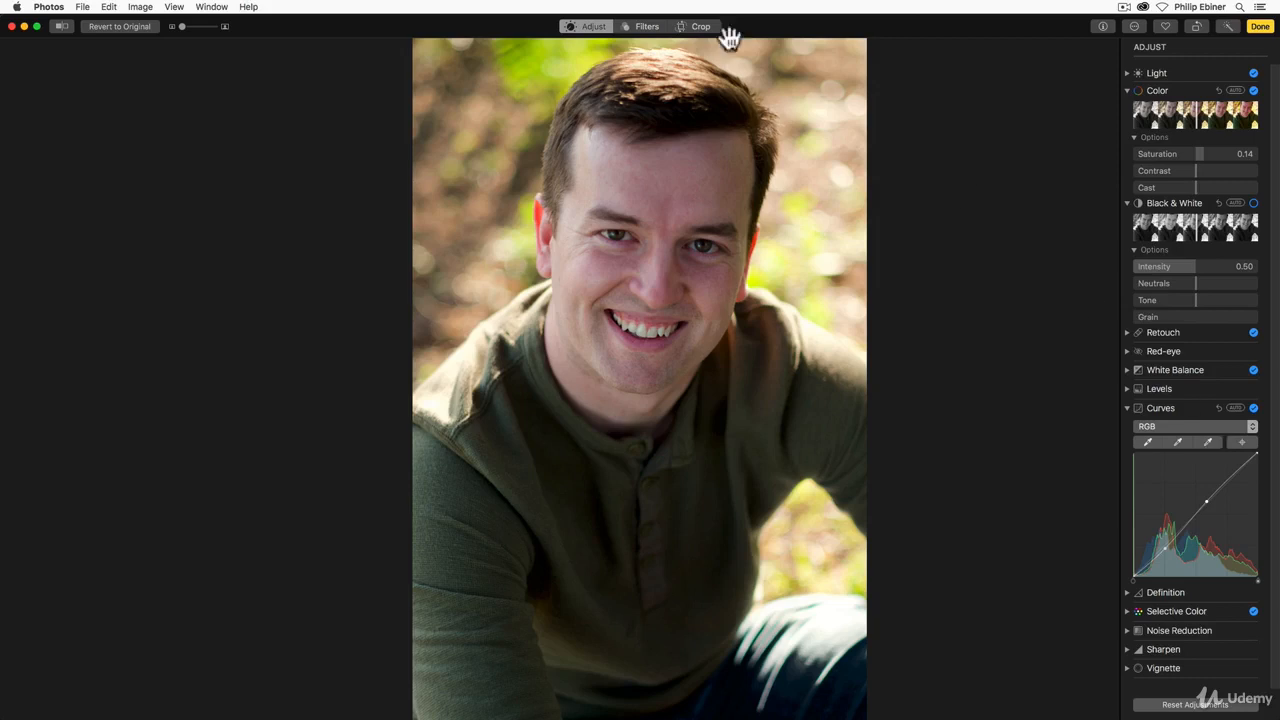
Step: Add a midtone point to the Red curve and position it close to the diagonal
click(1177, 426)
click(1167, 443)
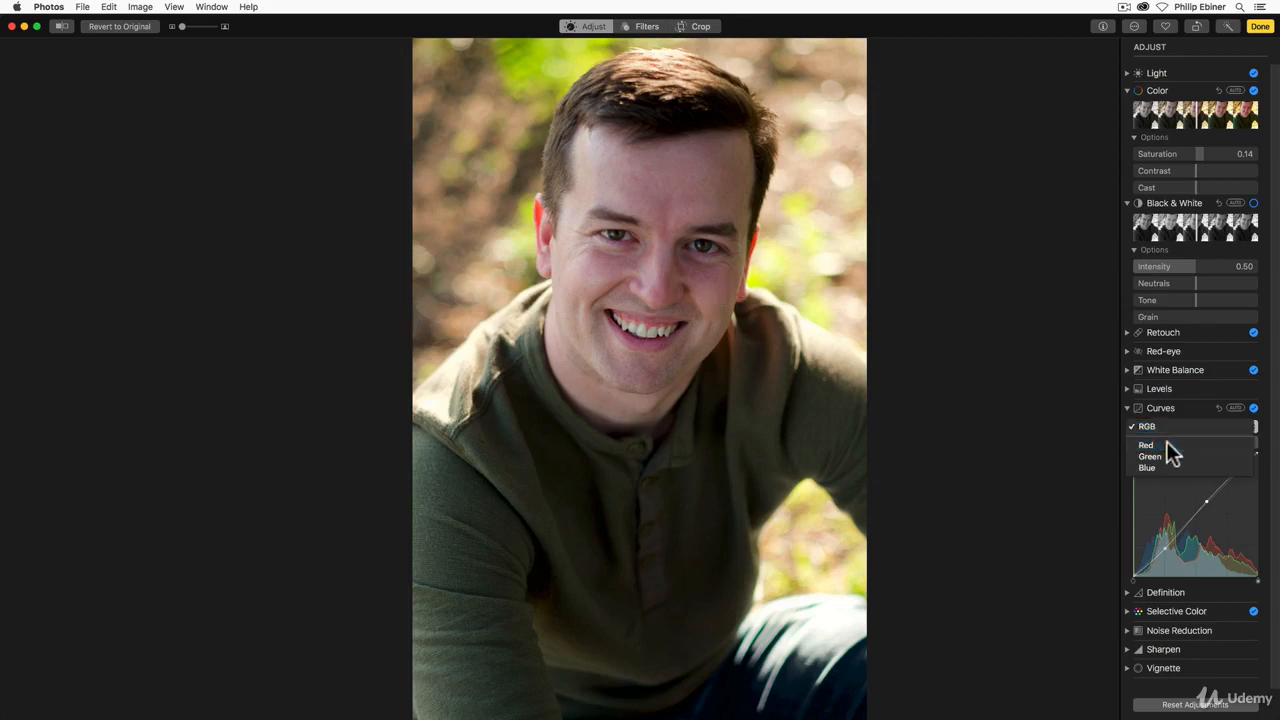
mouse_move(1203, 537)
mouse_down()
mouse_move(1210, 546)
mouse_move(1195, 517)
mouse_up()
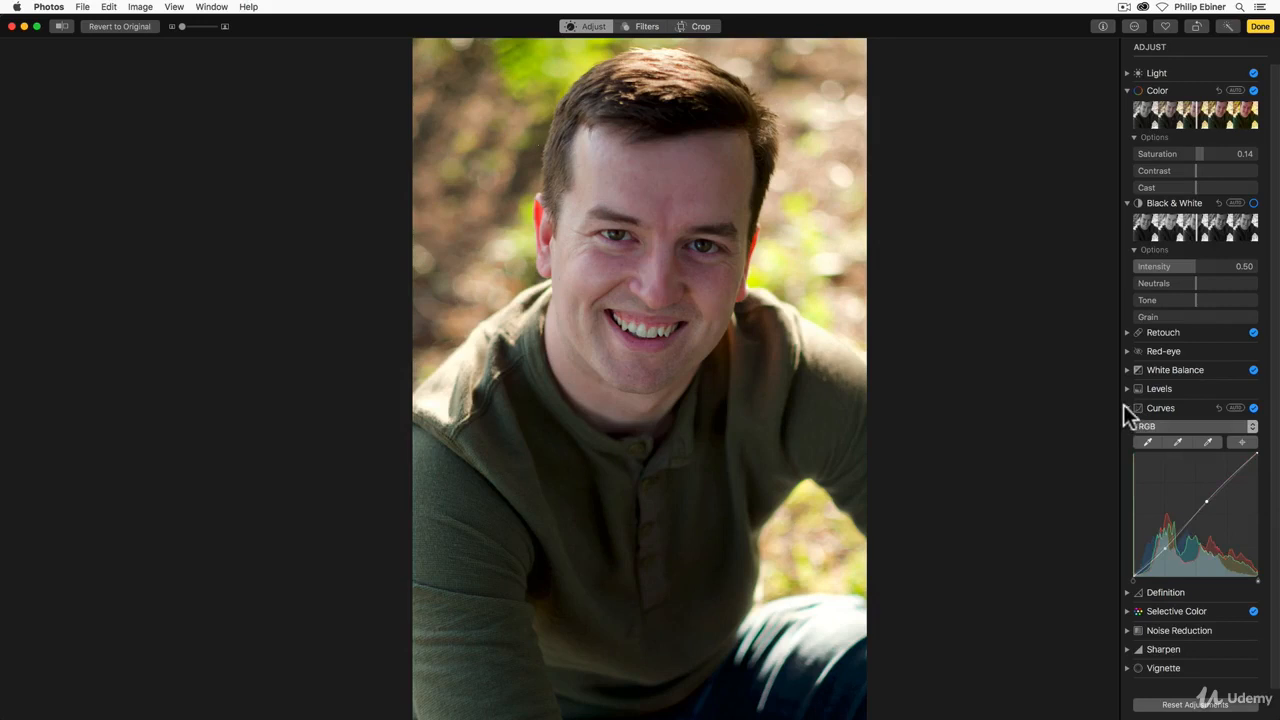
click(1126, 406)
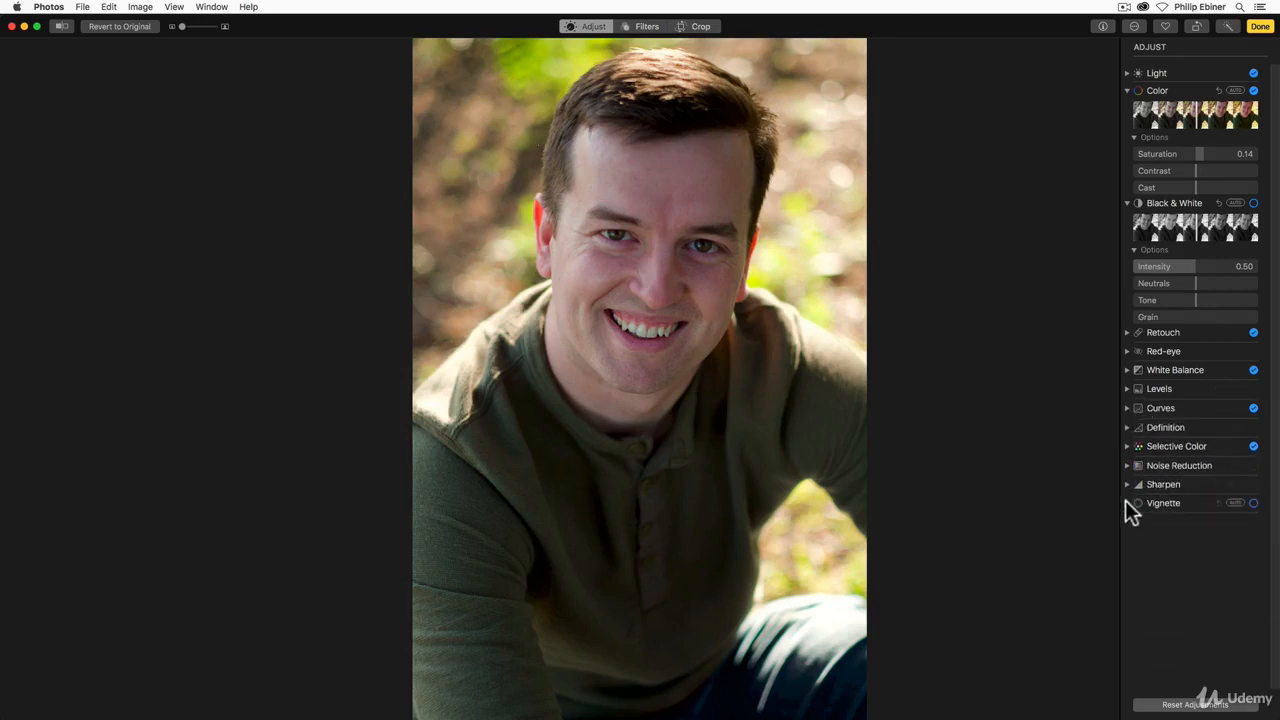
Step: Sharpen the portrait with an Intensity of 0.15 while viewing the face up close
drag(182, 26, 189, 24)
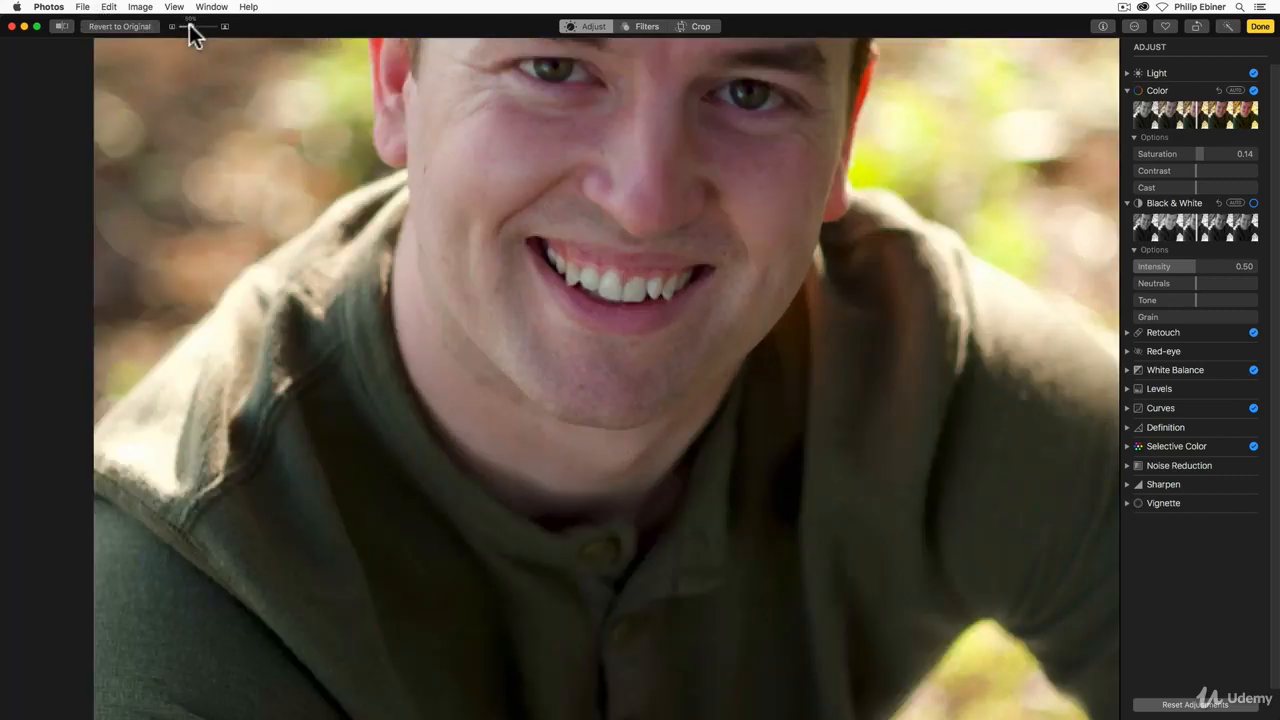
drag(866, 214, 874, 423)
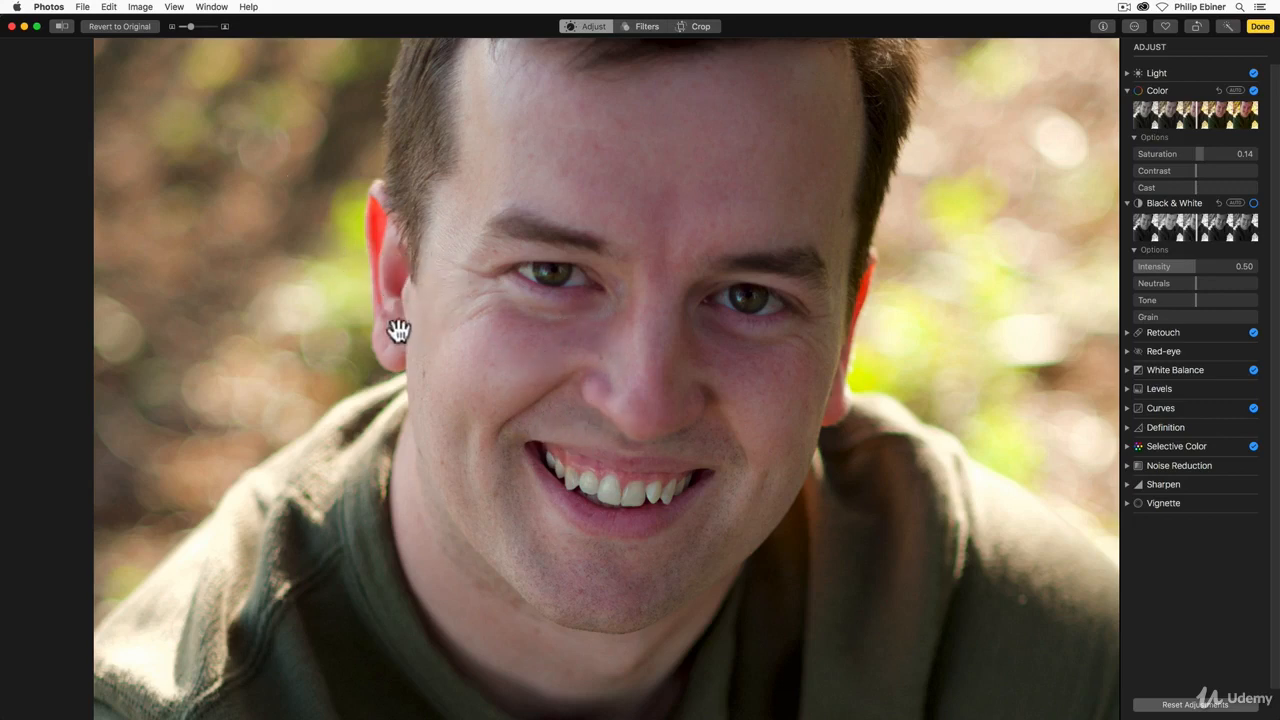
click(1127, 465)
click(1126, 466)
click(1127, 484)
drag(1145, 502, 1155, 505)
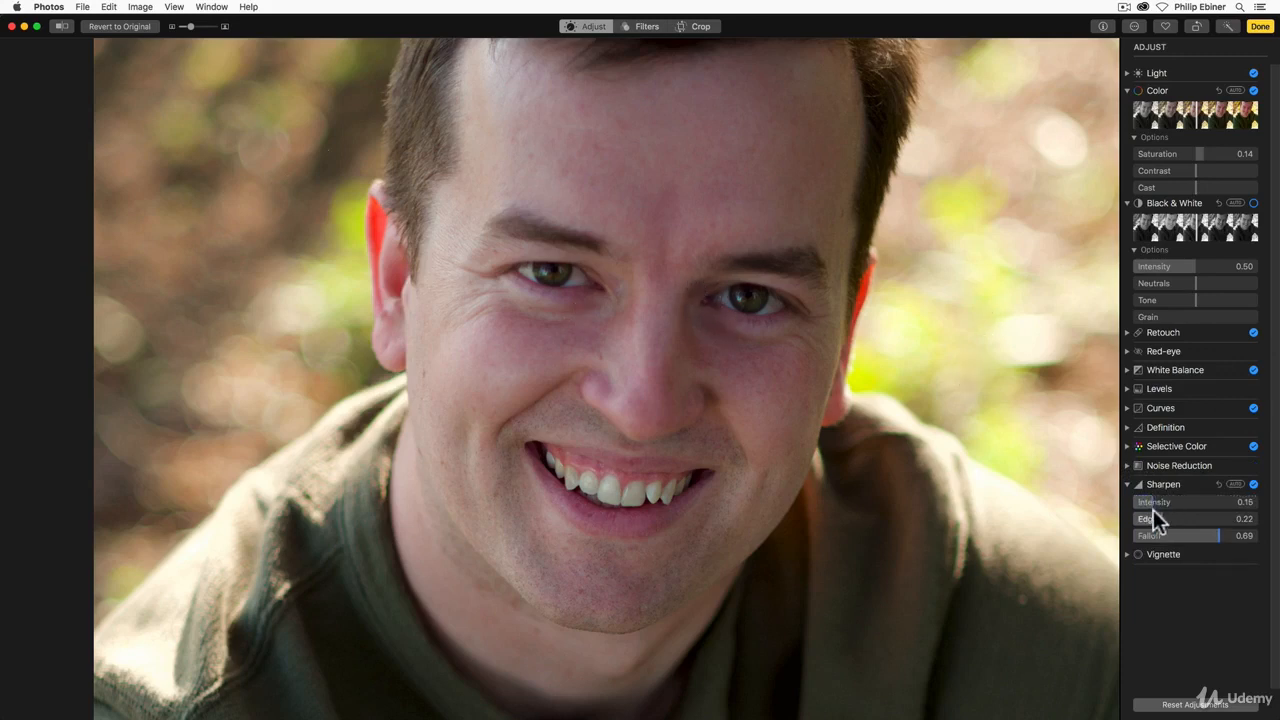
click(1126, 484)
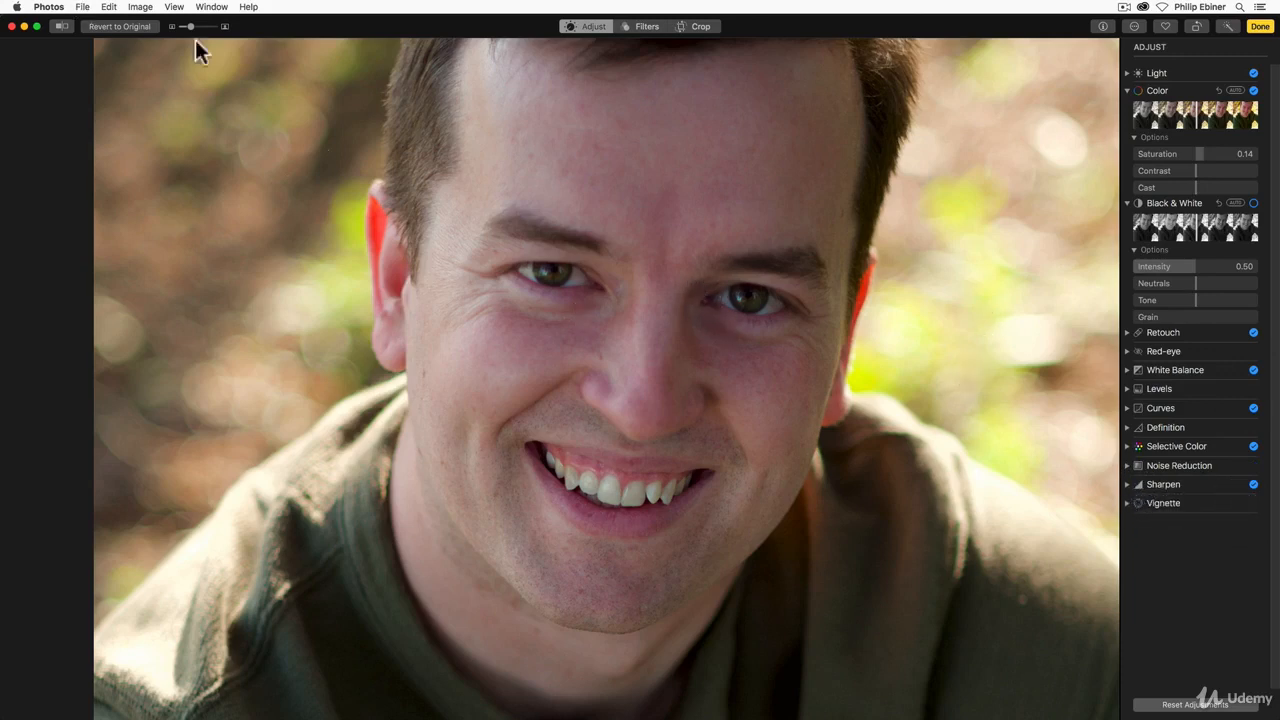
Step: Add a vignette to the full portrait with Strength 0.53, Radius 0.31 and Softness 0.37
drag(181, 27, 171, 34)
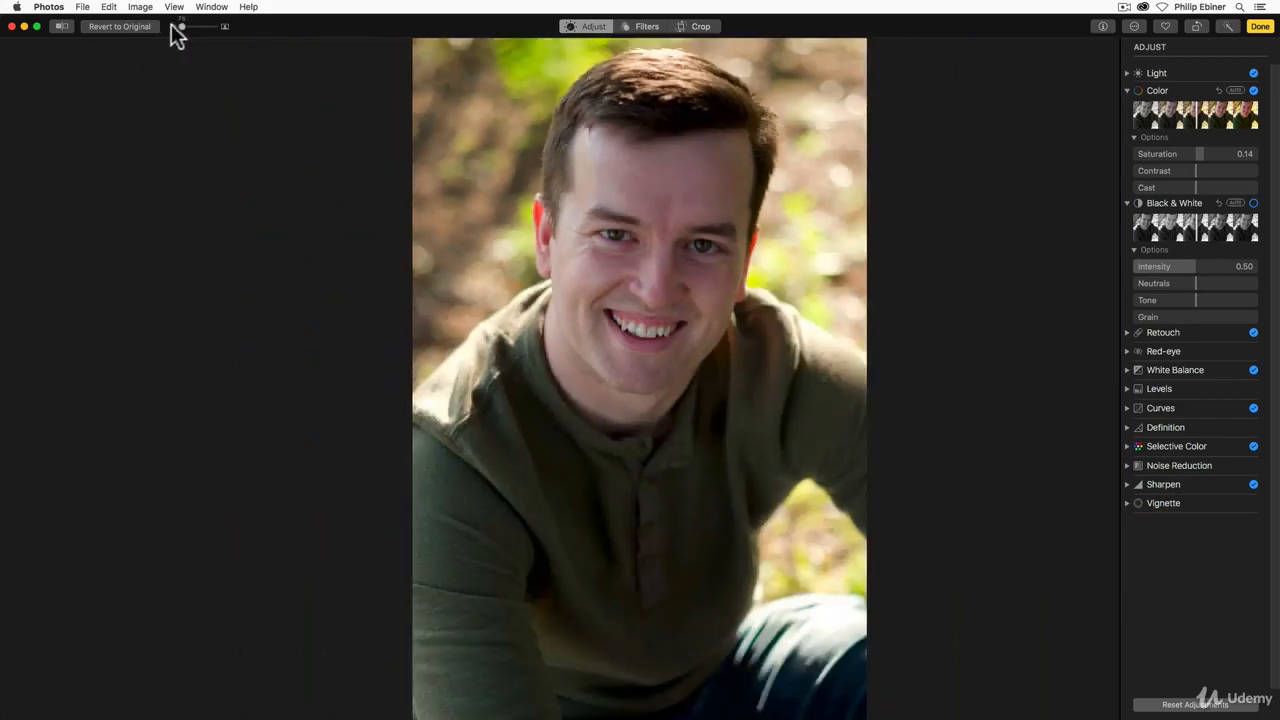
click(1127, 503)
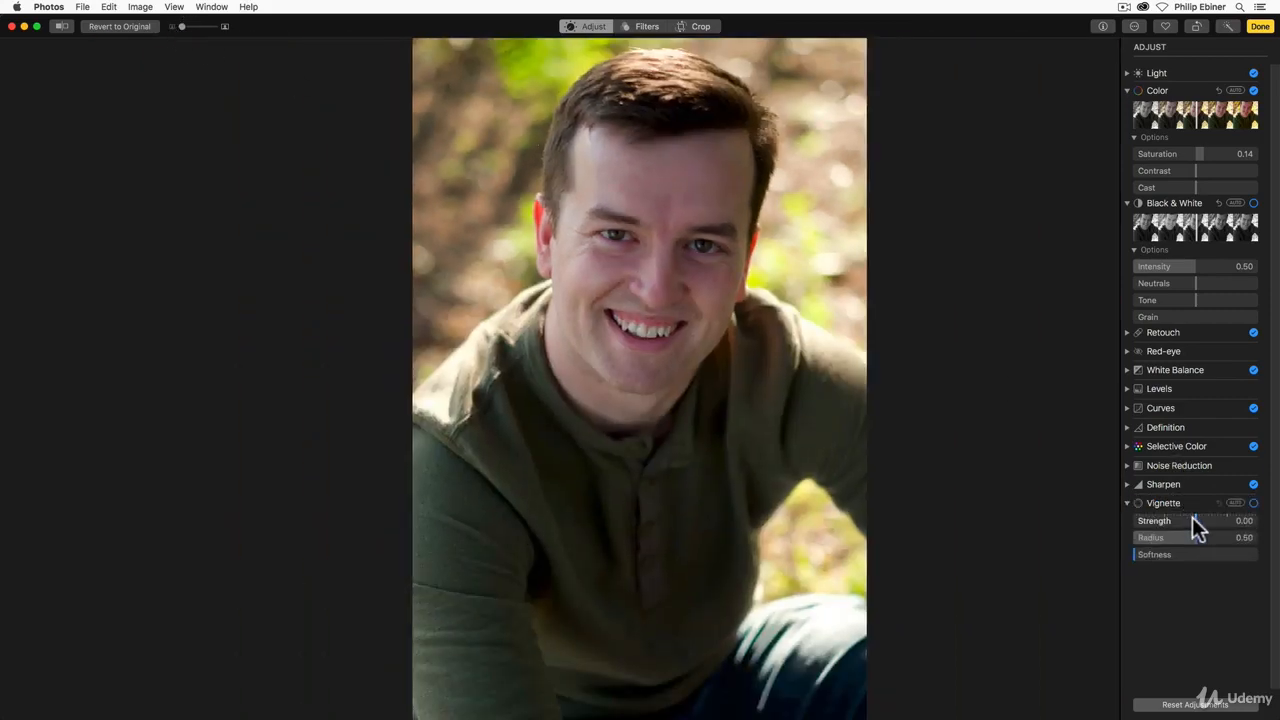
mouse_move(1194, 520)
mouse_down()
mouse_move(1240, 531)
mouse_move(1166, 551)
mouse_move(1194, 534)
mouse_move(1143, 534)
mouse_move(1175, 537)
mouse_up()
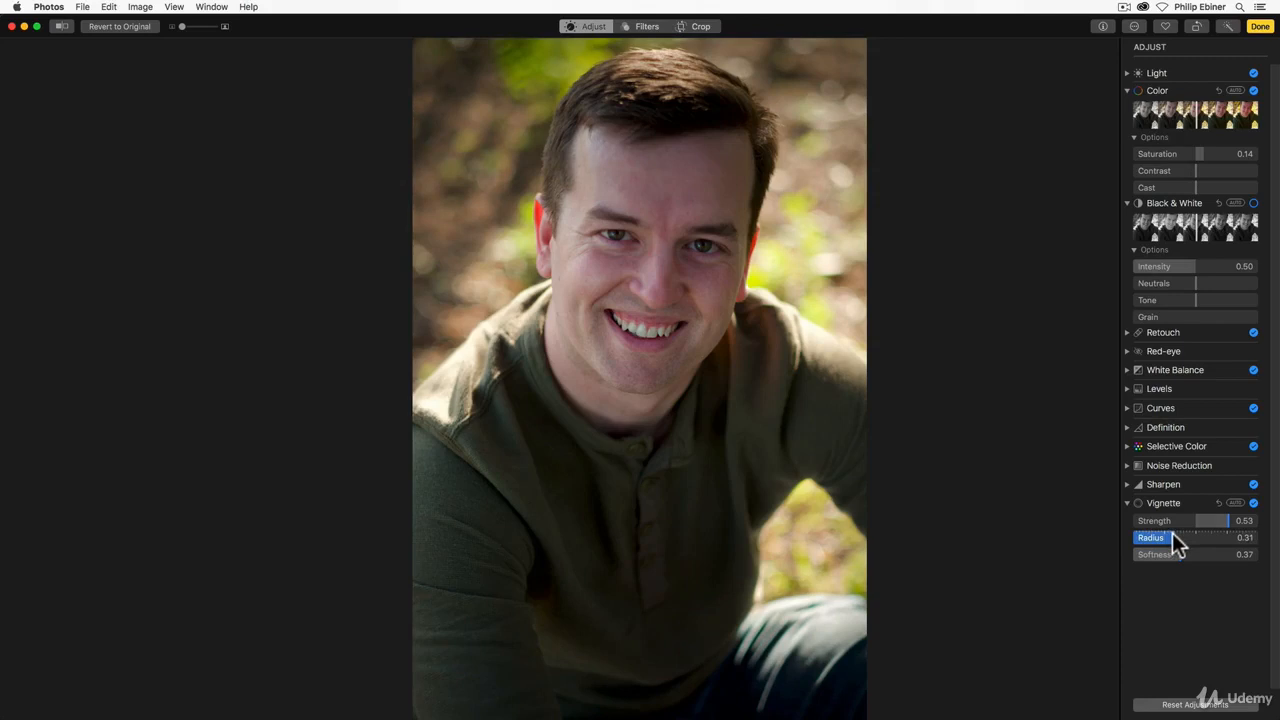
Step: Turn the vignette off and on repeatedly to compare the portrait with and without it, leaving it enabled
click(1254, 503)
click(1254, 503)
click(1254, 503)
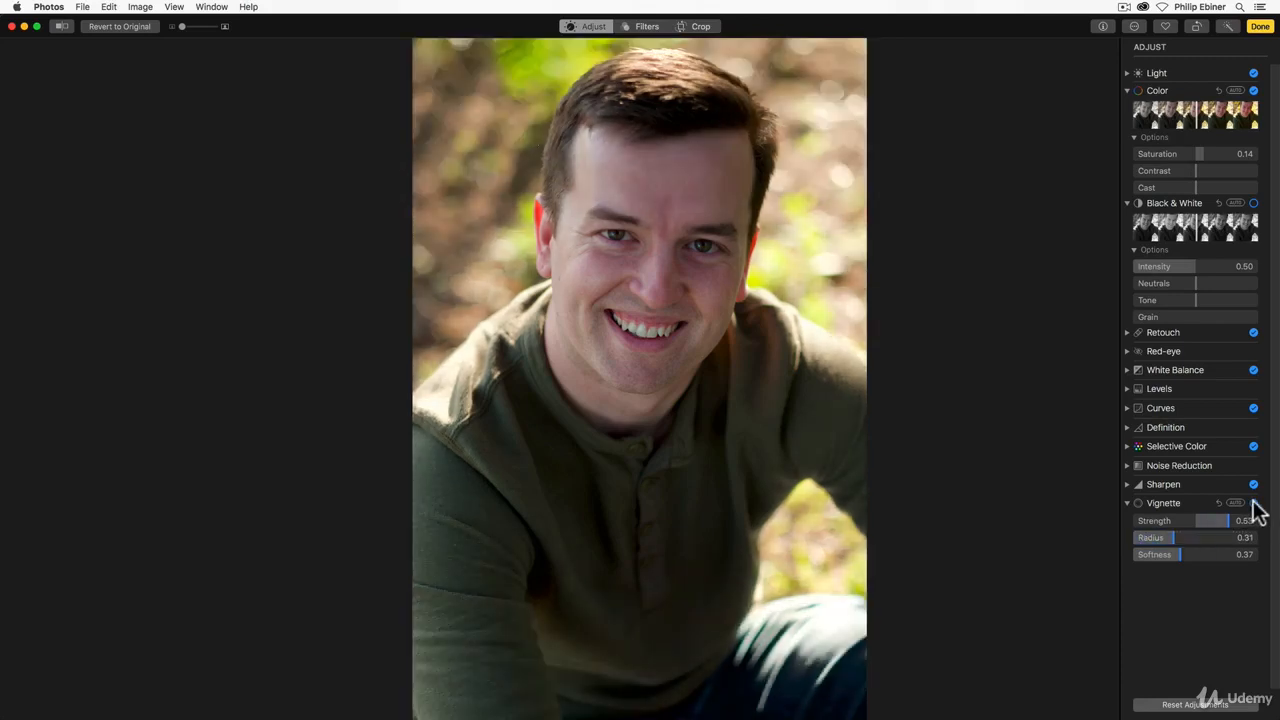
click(1254, 503)
click(1254, 503)
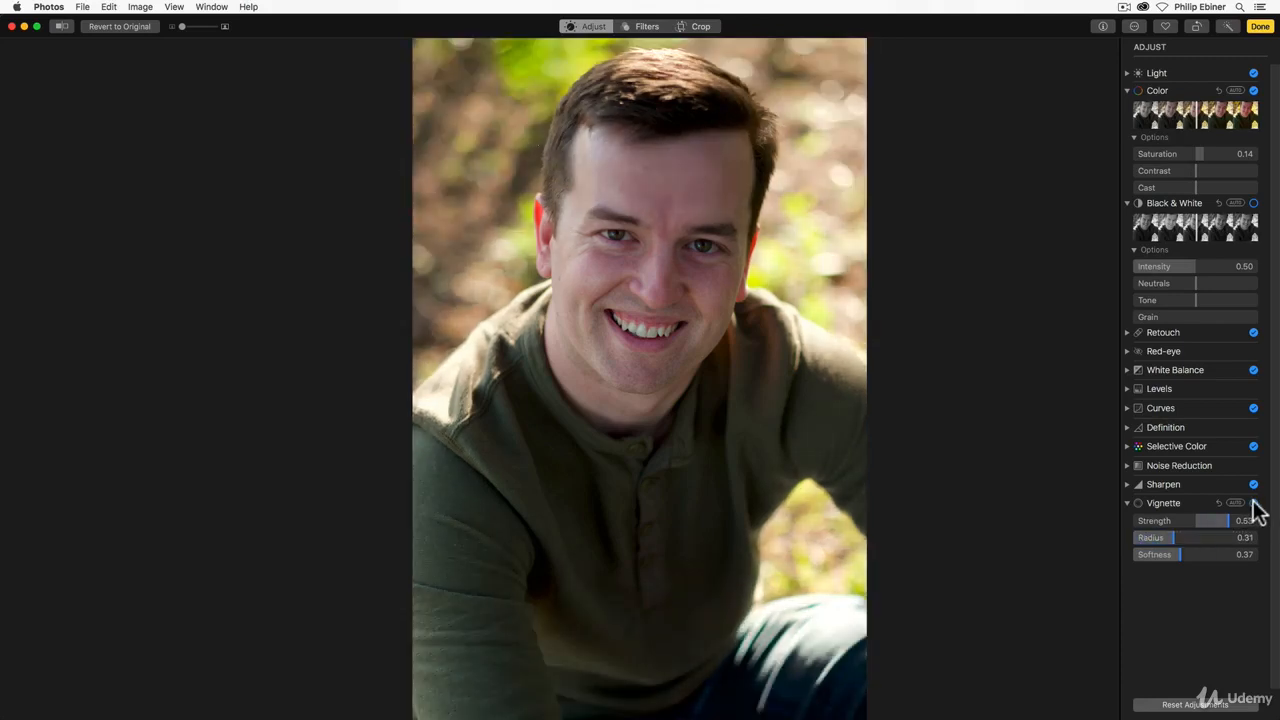
click(1254, 503)
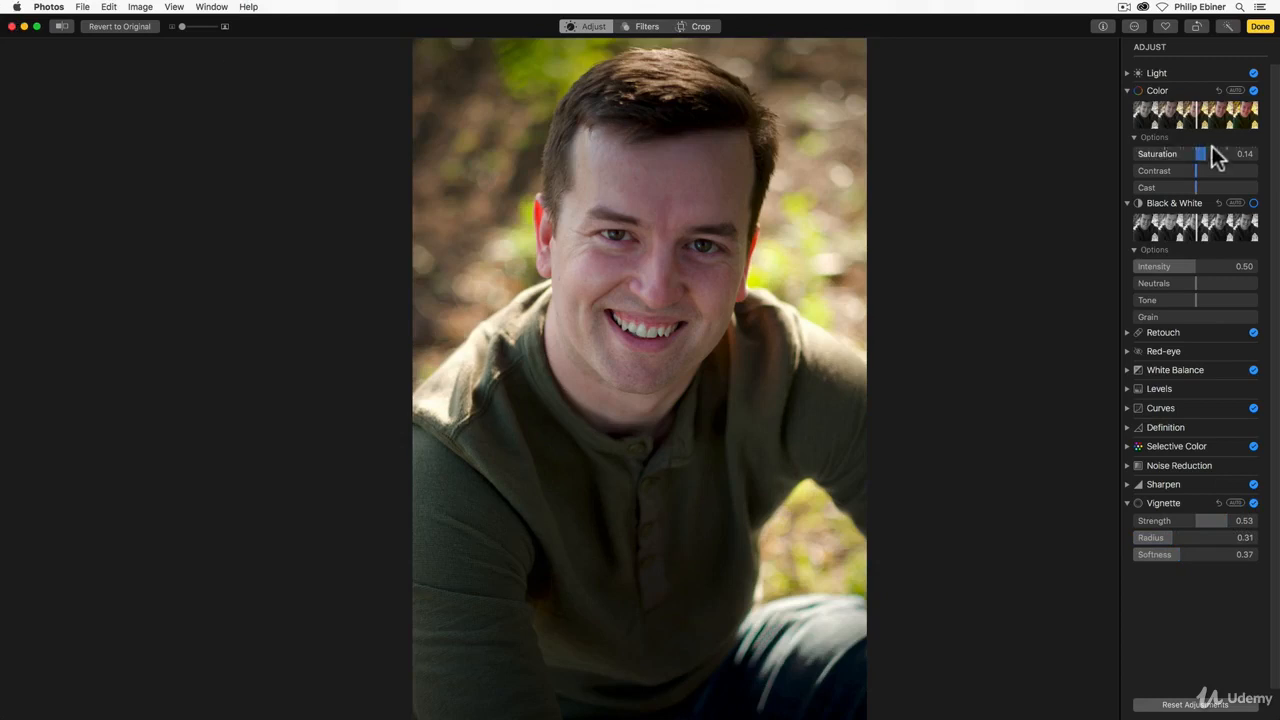
Step: Collapse the Black & White and Color adjustments and raise the portrait's Light Brightness to 0.20, leaving Exposure at its default
click(1127, 203)
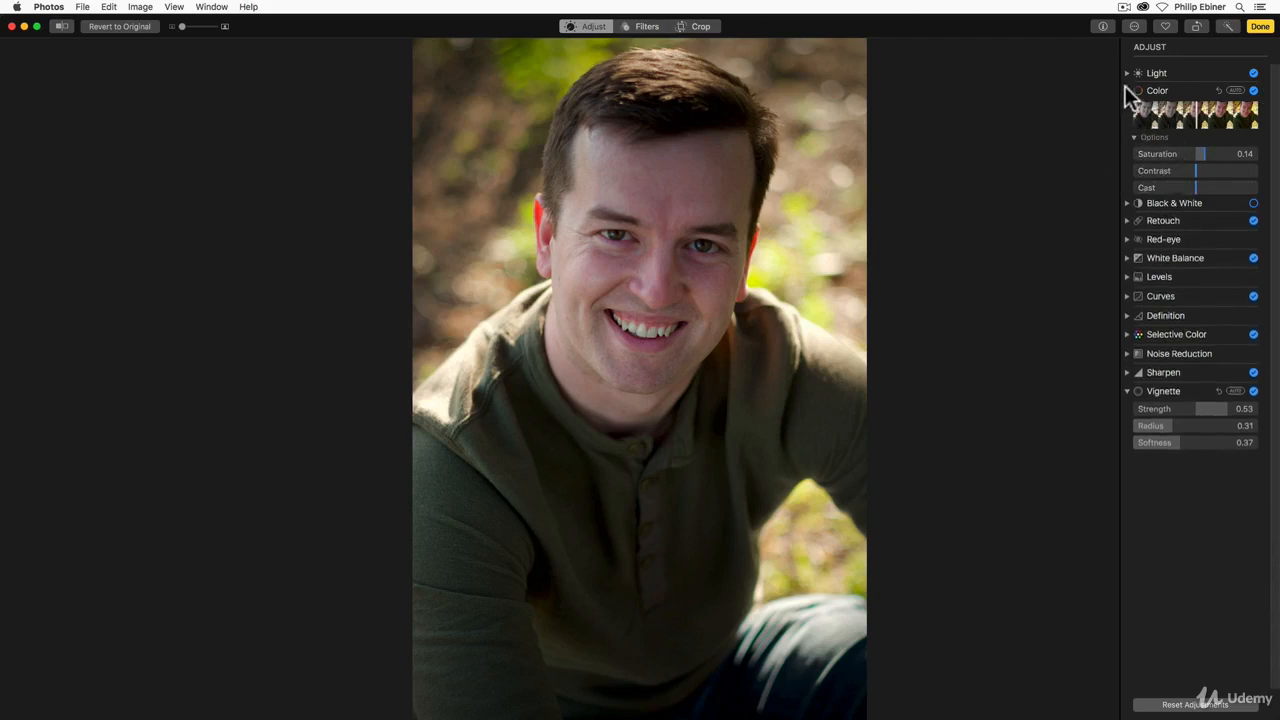
click(1125, 88)
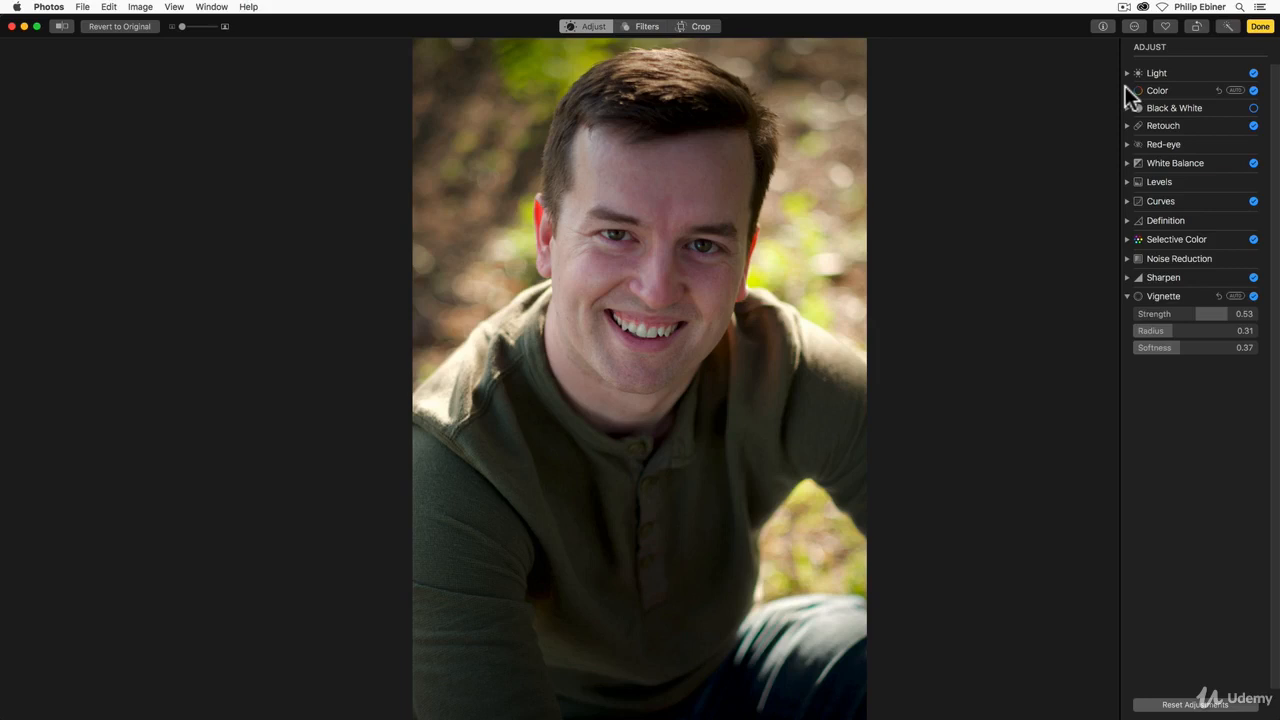
click(1126, 72)
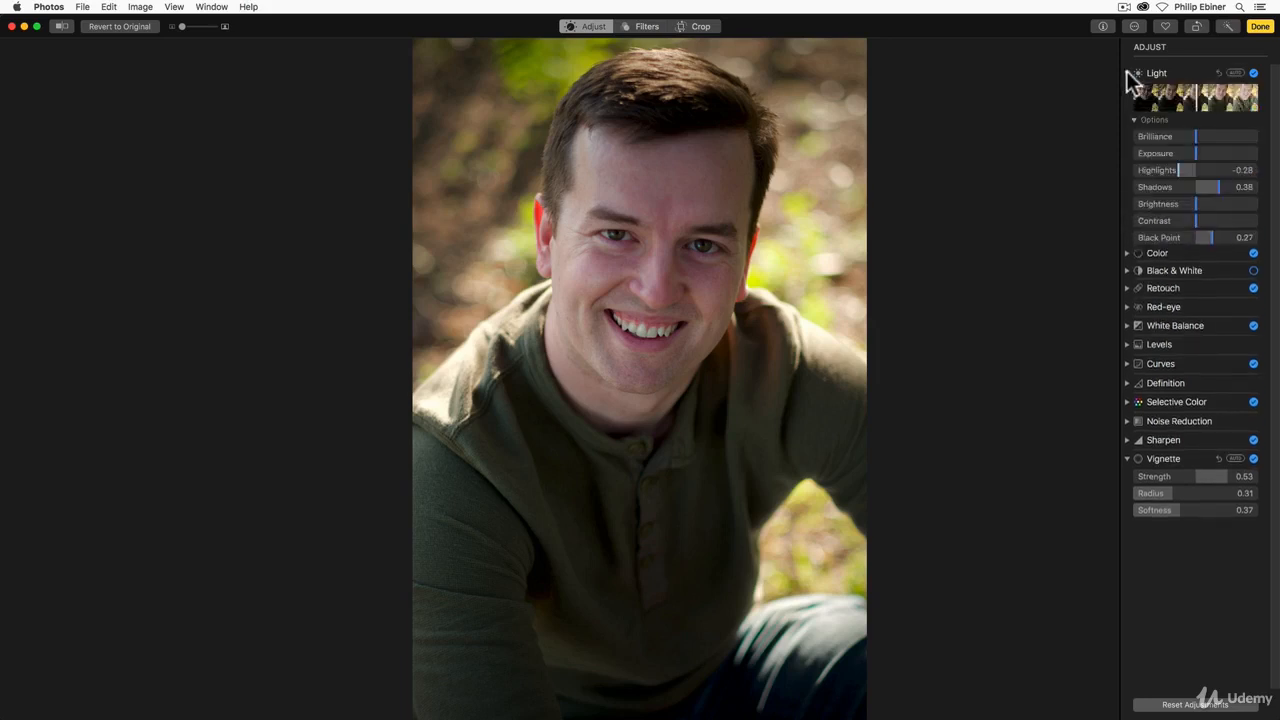
mouse_move(1197, 152)
mouse_down()
mouse_move(1207, 160)
mouse_move(1208, 148)
mouse_up()
double_click(1209, 157)
mouse_move(1193, 203)
mouse_down()
mouse_move(1222, 205)
mouse_move(1206, 203)
mouse_up()
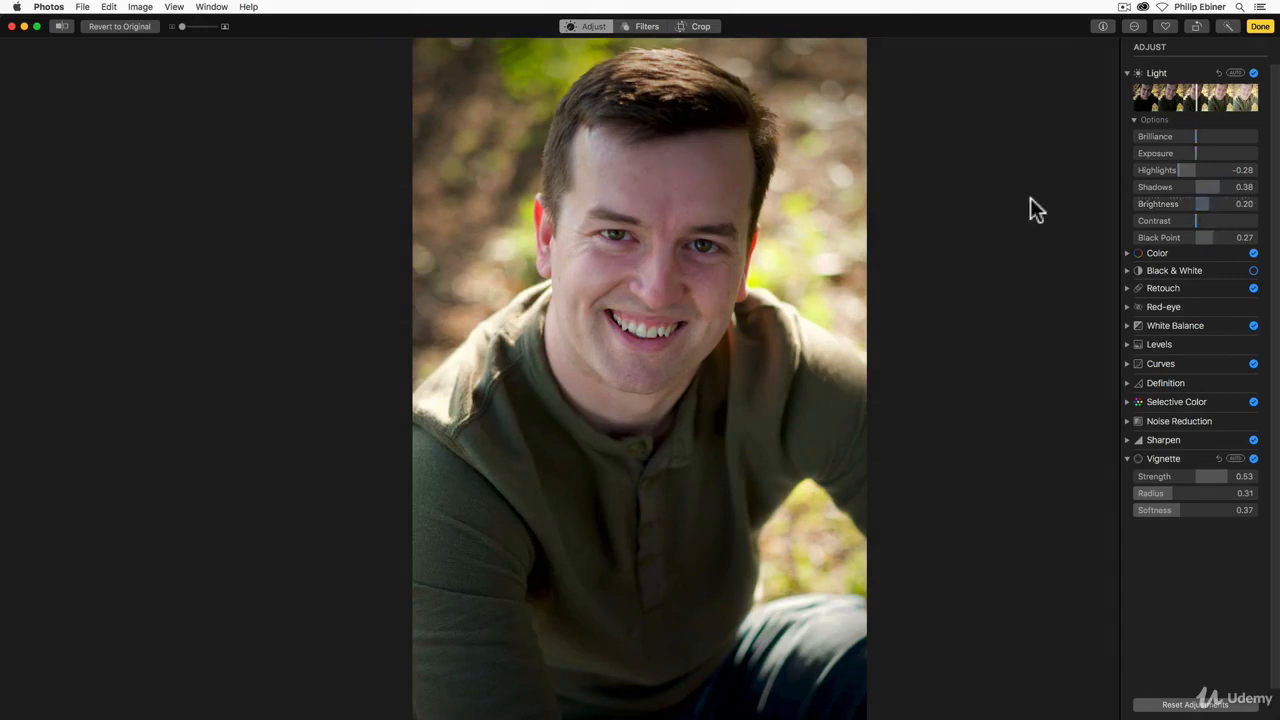
Step: Compare the edited portrait with its unadjusted version several times within the current crop
click(63, 27)
click(63, 27)
click(63, 27)
click(63, 27)
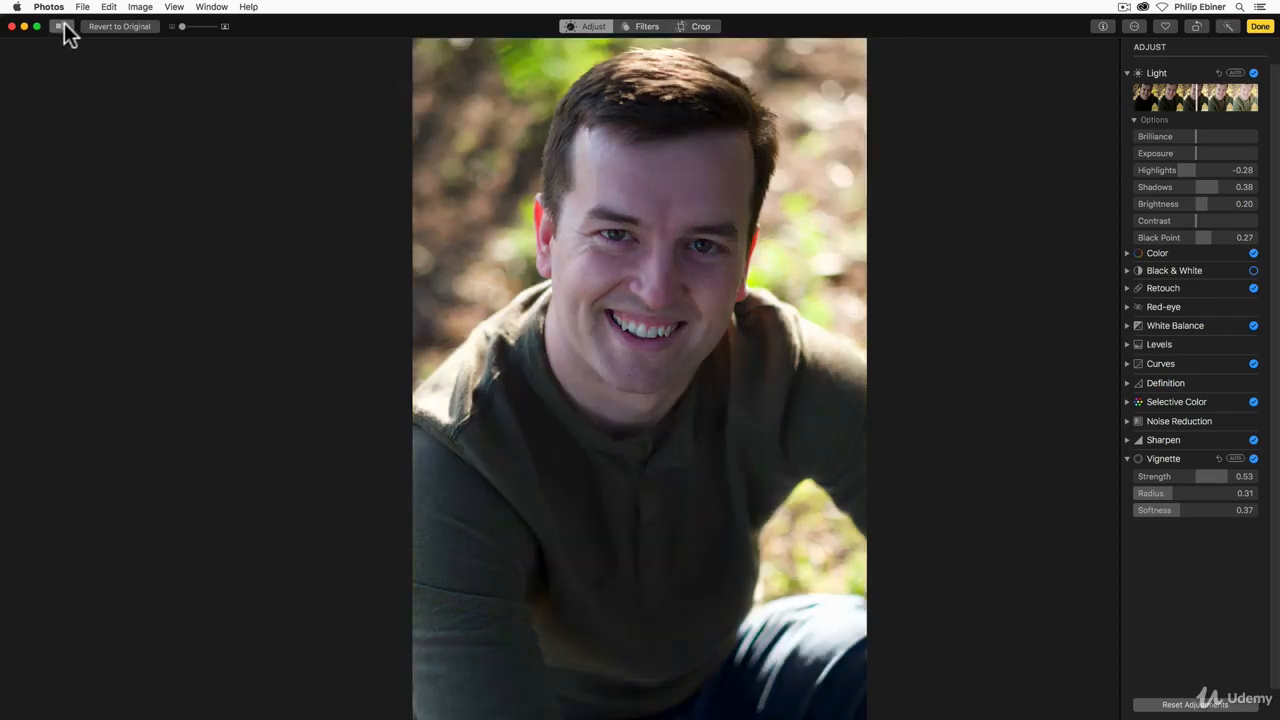
click(63, 27)
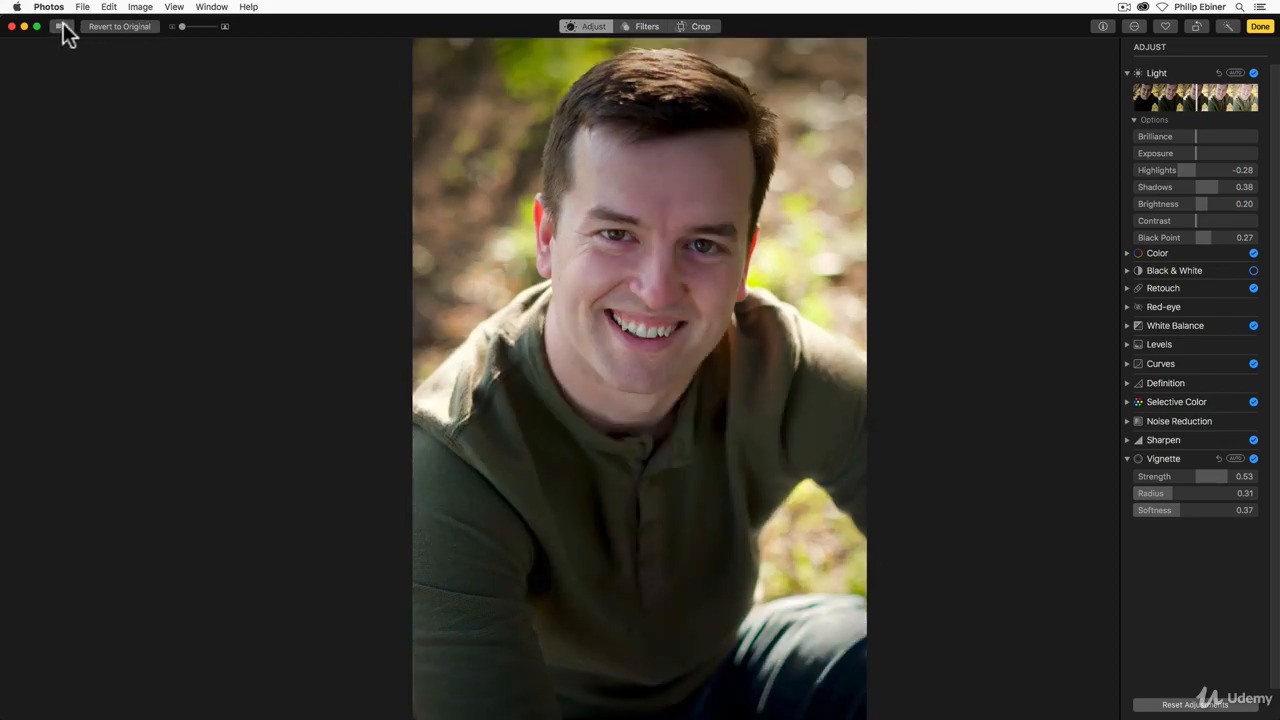
Step: Revert the portrait to its original twice, undoing each reversion, to compare the uncropped original with the full edit
click(118, 26)
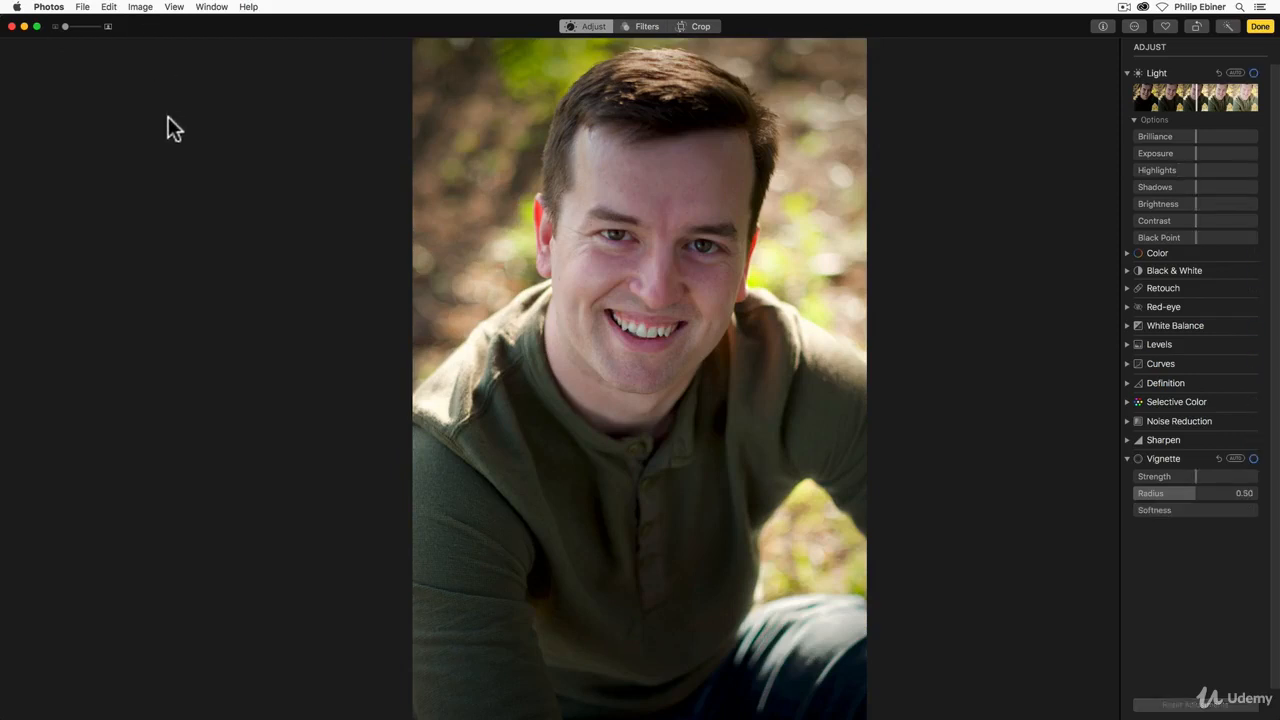
key(Right)
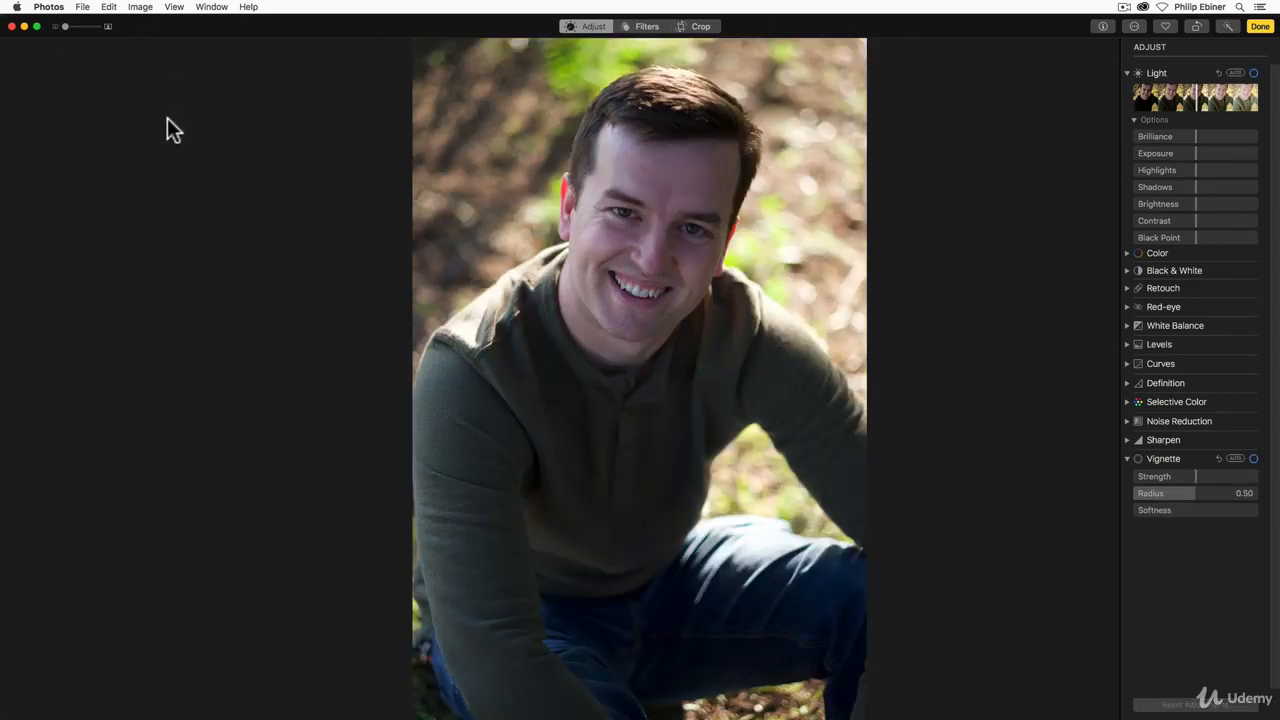
key(super+z)
key(Right)
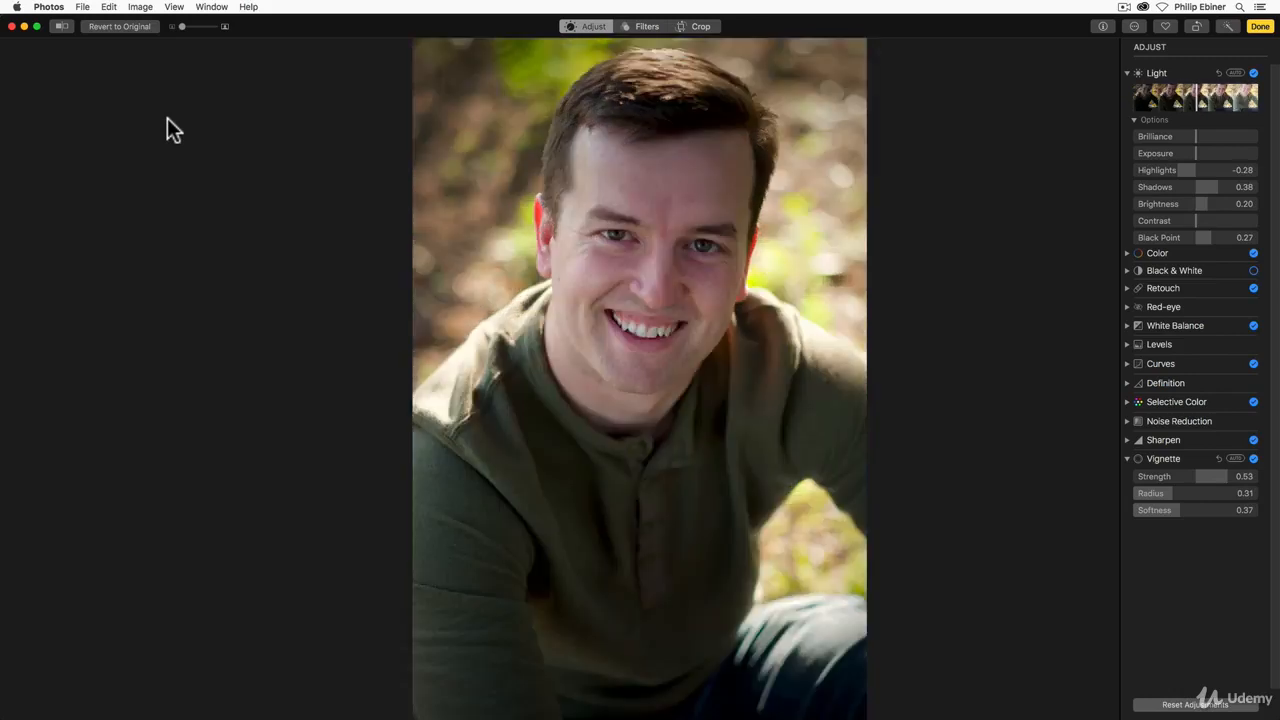
click(127, 27)
key(Right)
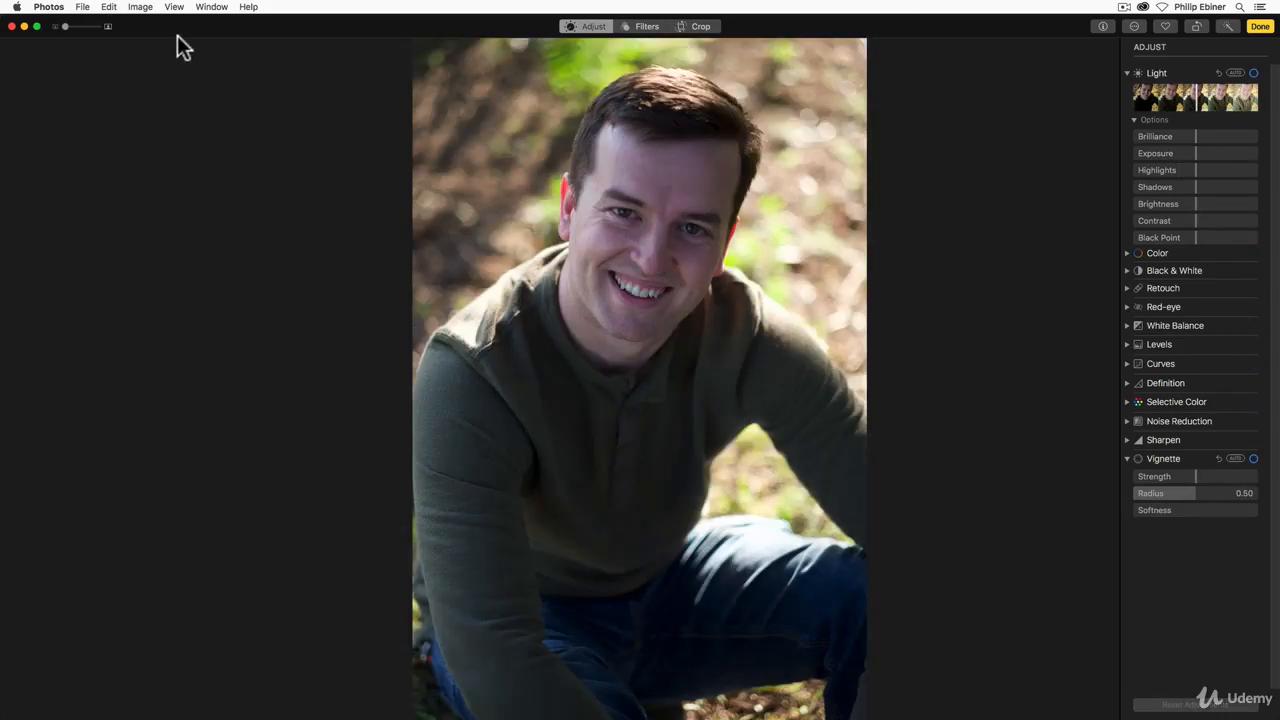
key(super)
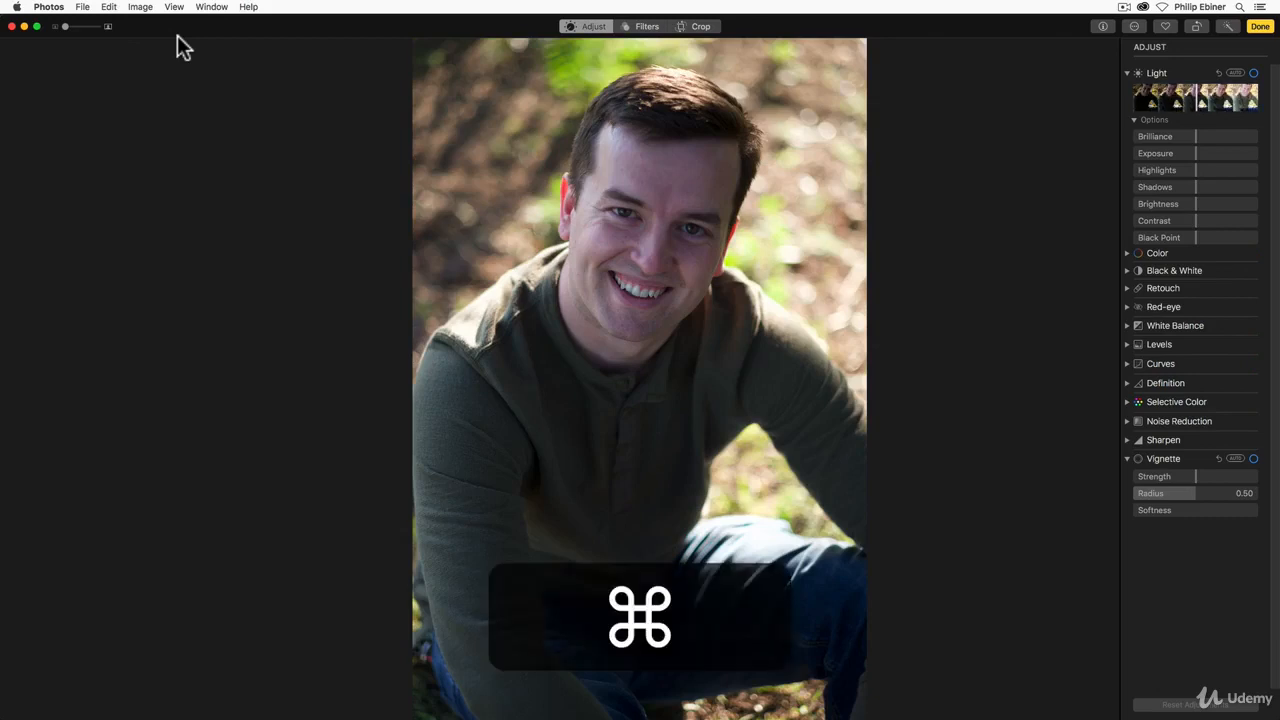
key(super+z)
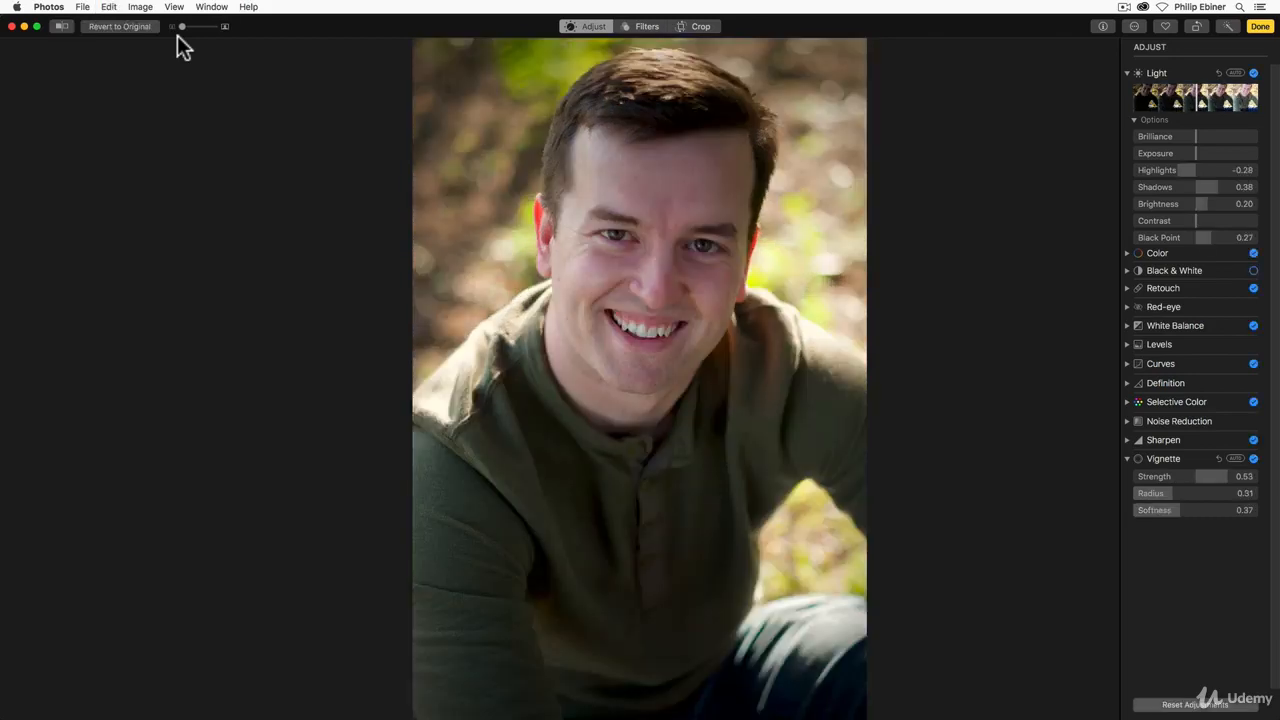